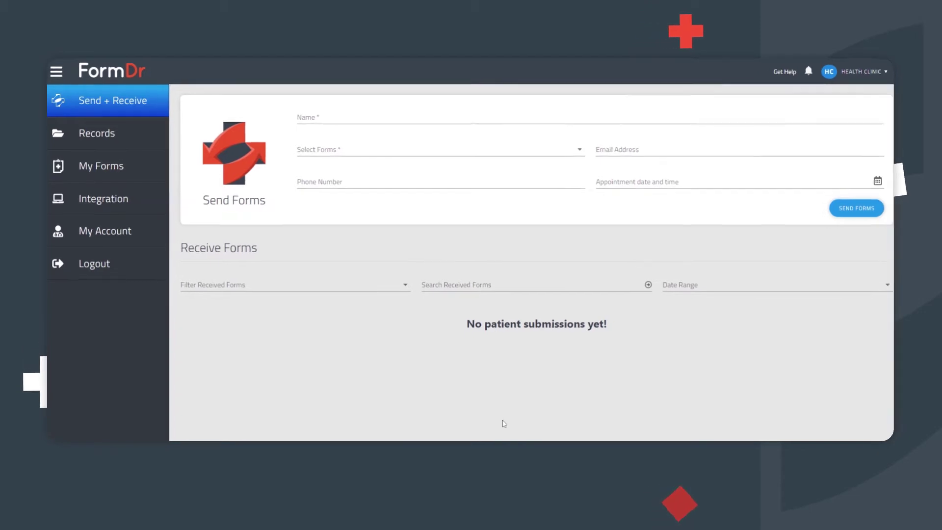
# - Review the clinic's location details: account name, phone number and reply-to e-mail
pyautogui.click(91, 232)
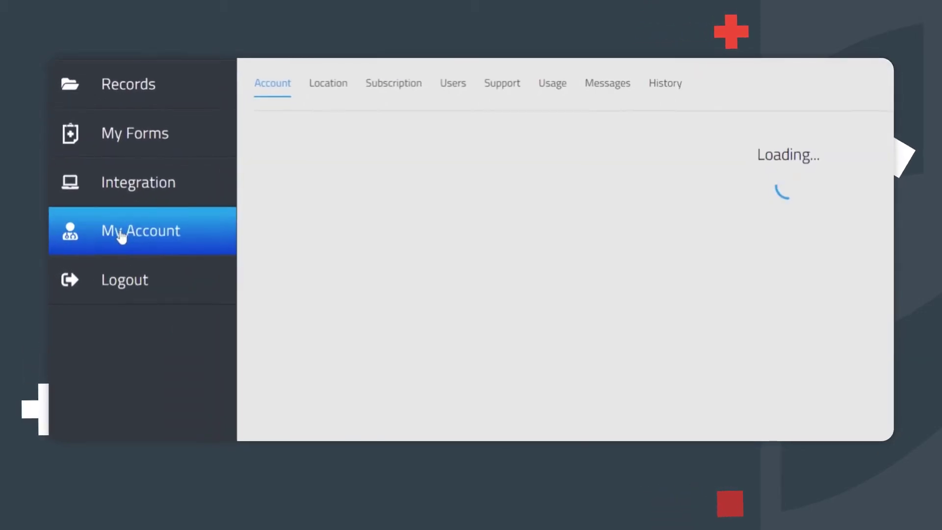
pyautogui.click(329, 85)
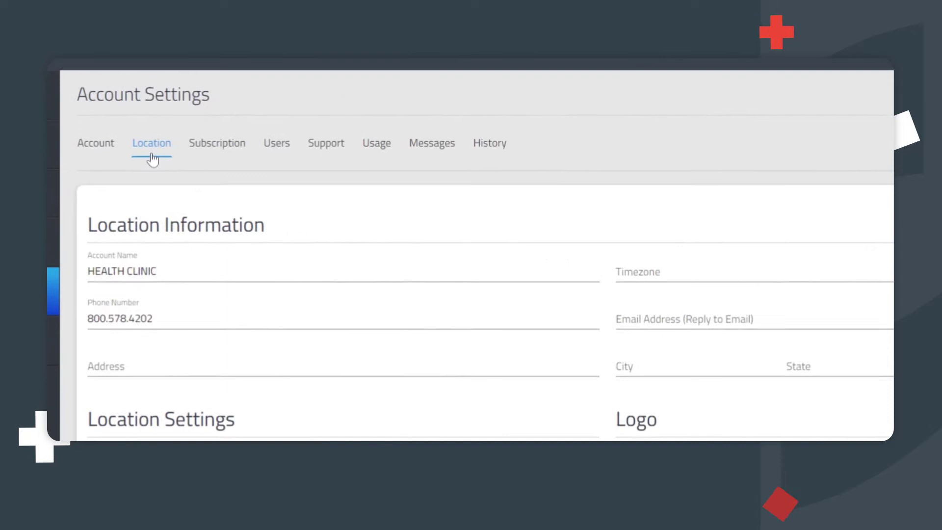
pyautogui.click(132, 271)
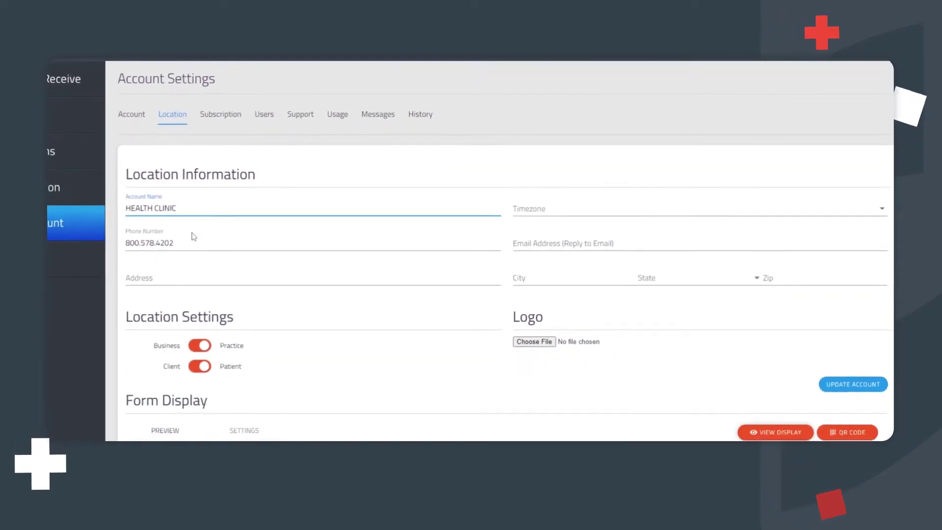
pyautogui.click(194, 237)
pyautogui.click(550, 240)
pyautogui.write('mi')
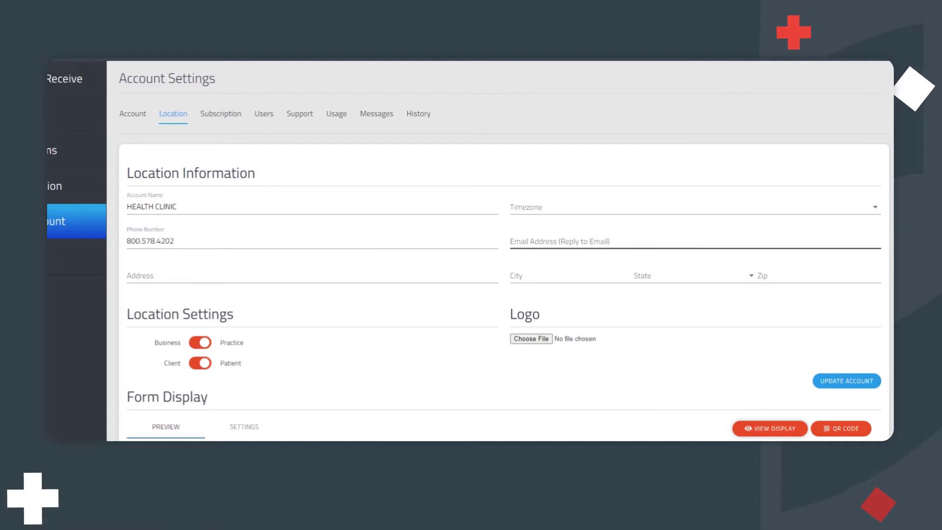
# - Save the location details with Update Account, then return to the Account tab
pyautogui.scroll(-3, 504, 255)
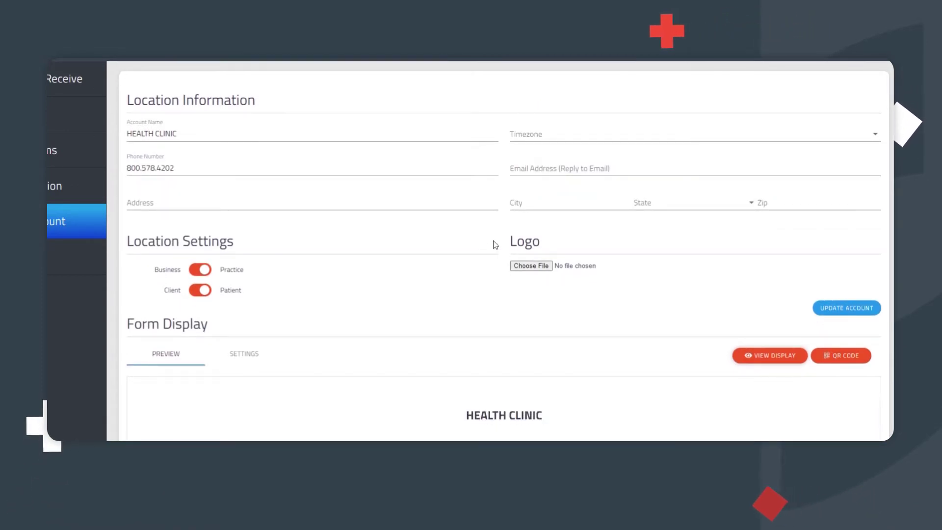
pyautogui.scroll(2, 485, 251)
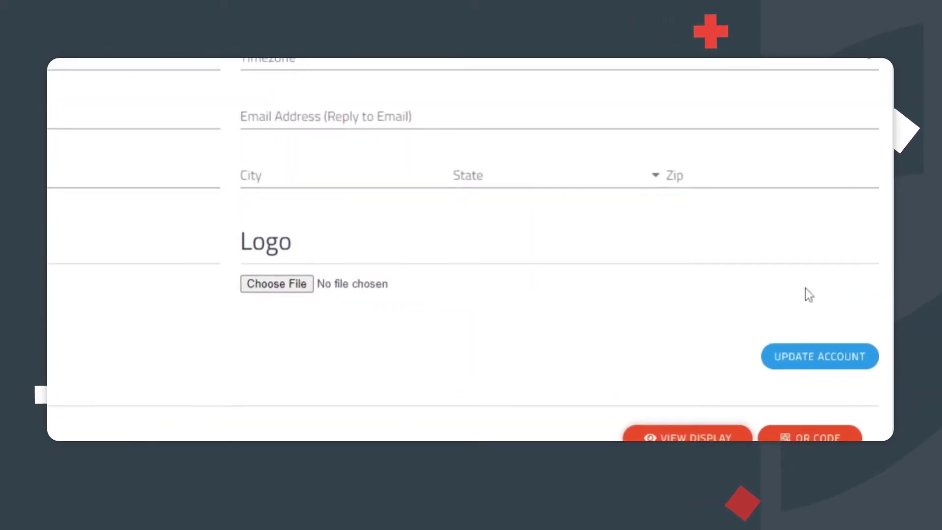
pyautogui.click(800, 362)
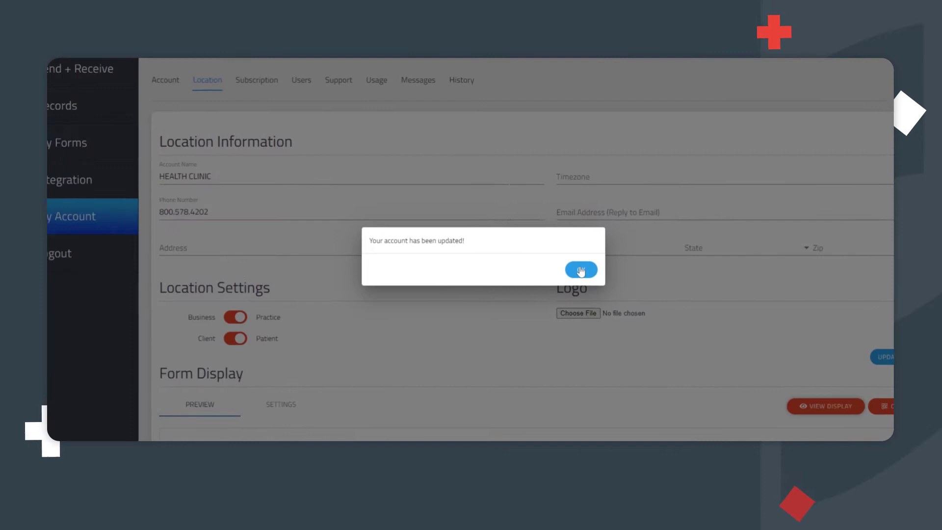
pyautogui.click(581, 270)
pyautogui.click(166, 79)
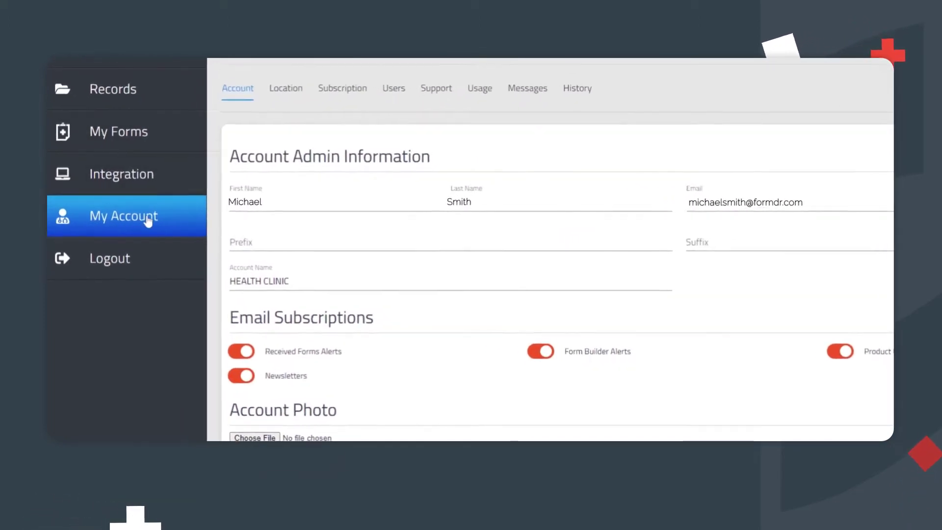
# - Scroll through the Starter plan details on the Subscription tab
pyautogui.click(148, 221)
pyautogui.click(342, 88)
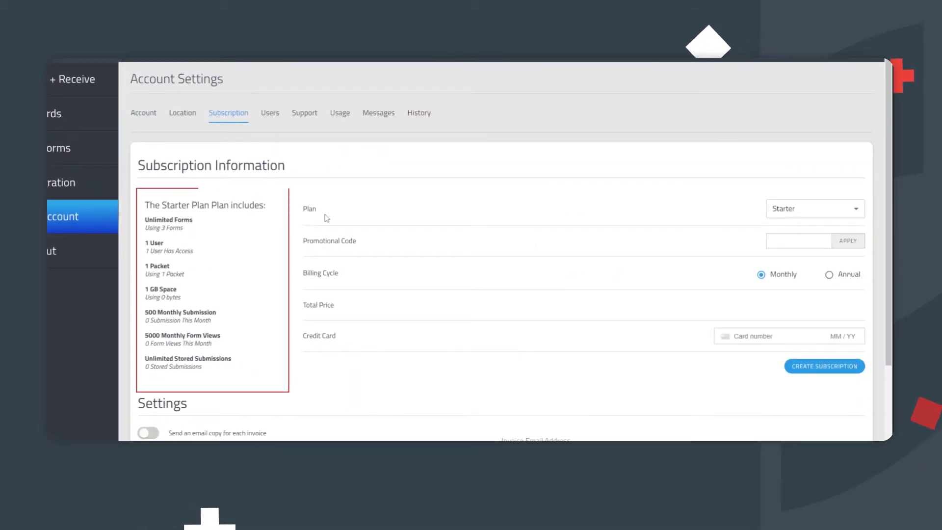
pyautogui.scroll(-1, 327, 218)
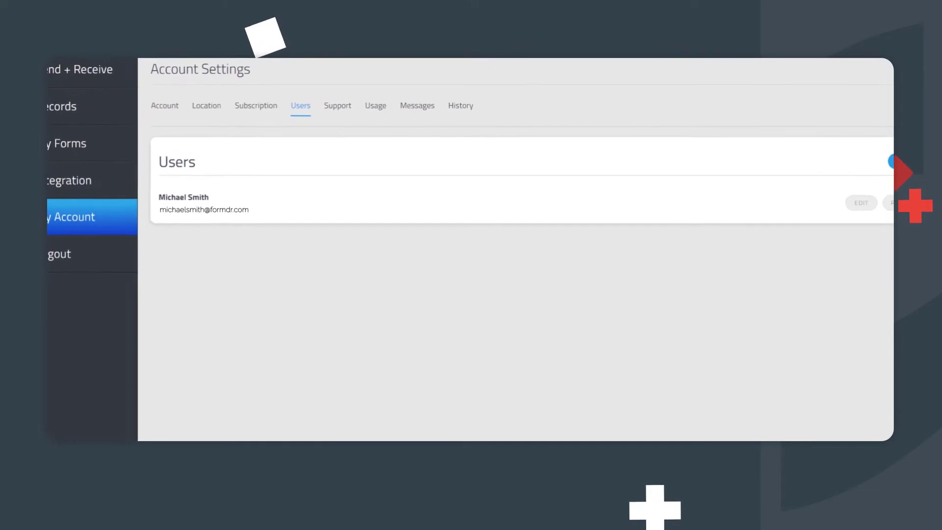
# - Start a new user invitation from the Users list and fill in the name fields
pyautogui.click(118, 220)
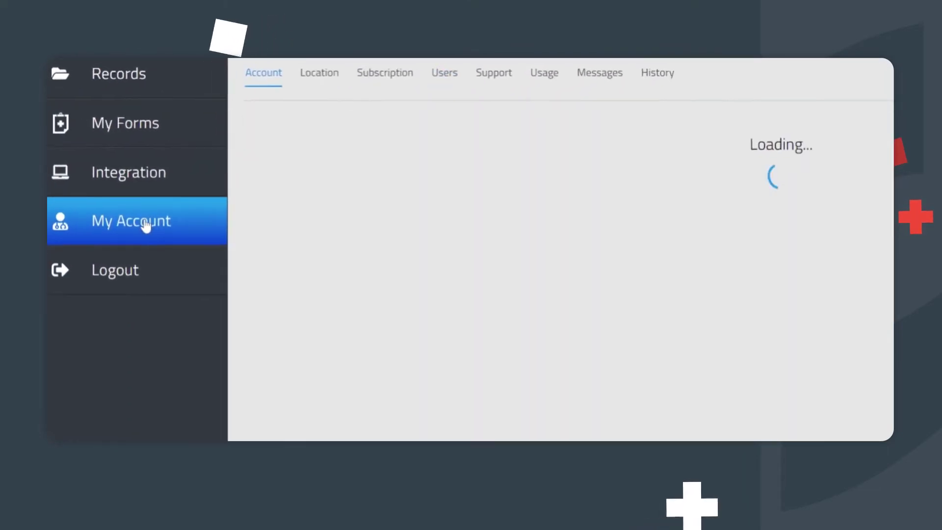
pyautogui.click(389, 100)
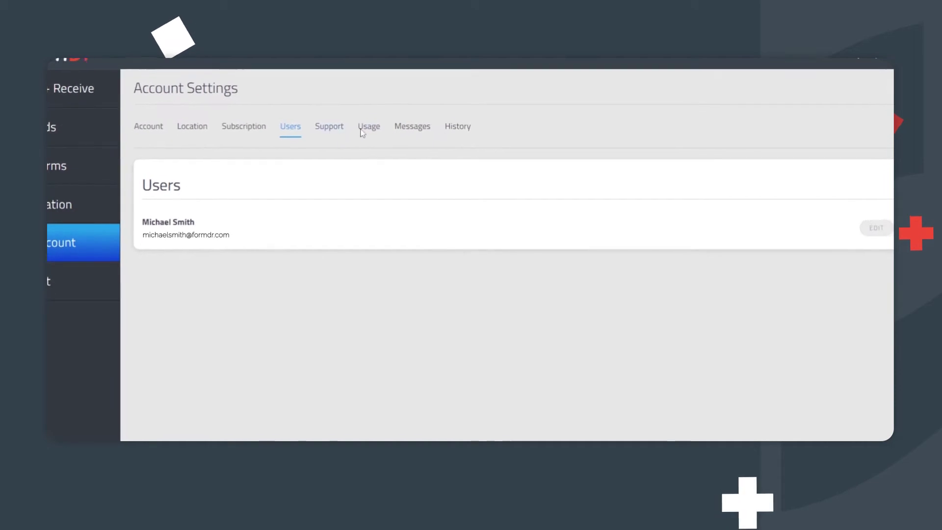
pyautogui.click(843, 186)
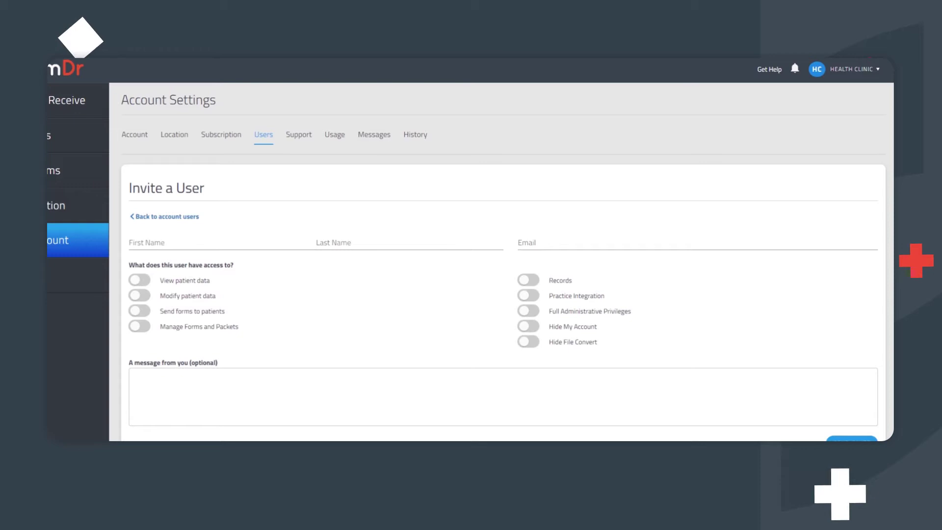
pyautogui.click(309, 242)
pyautogui.press('Tab')
pyautogui.press('Tab')
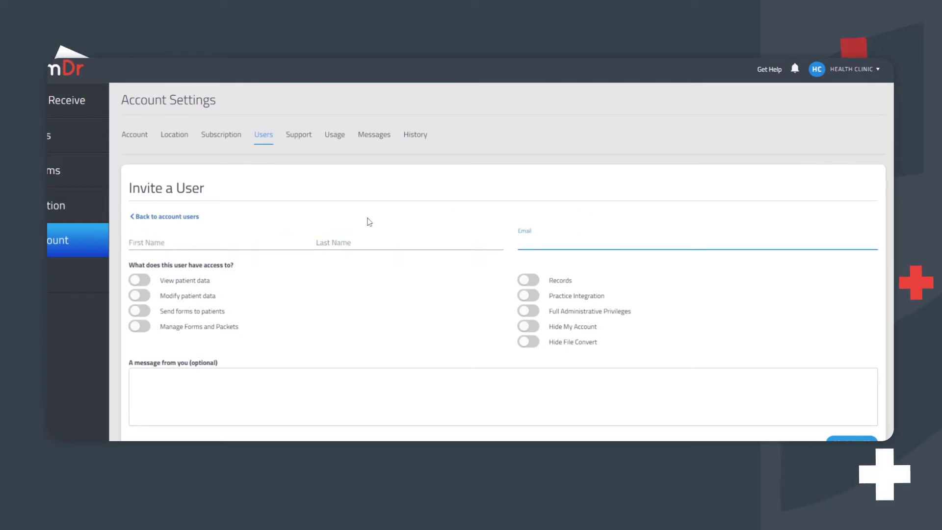
pyautogui.hotkey('shift', 'Tab')
pyautogui.hotkey('shift', 'Tab')
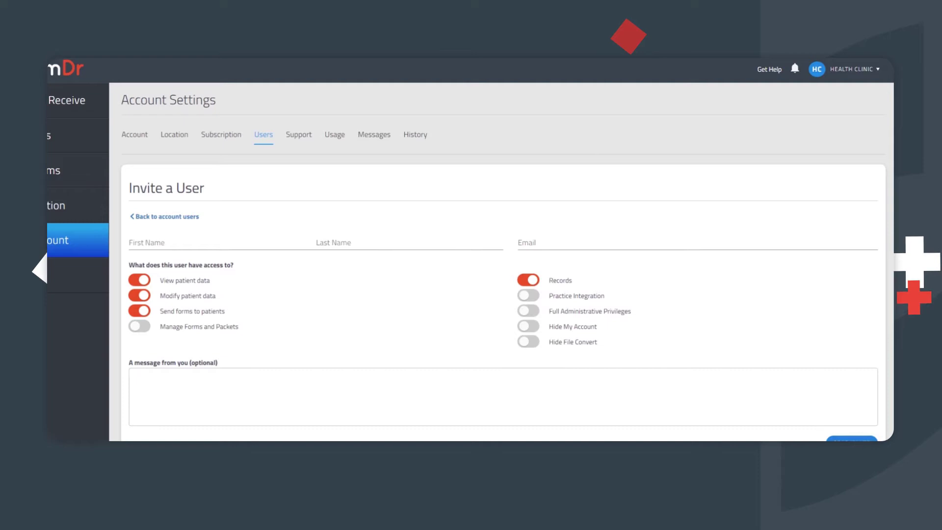
# - Select the invitation's optional message field
pyautogui.click(503, 396)
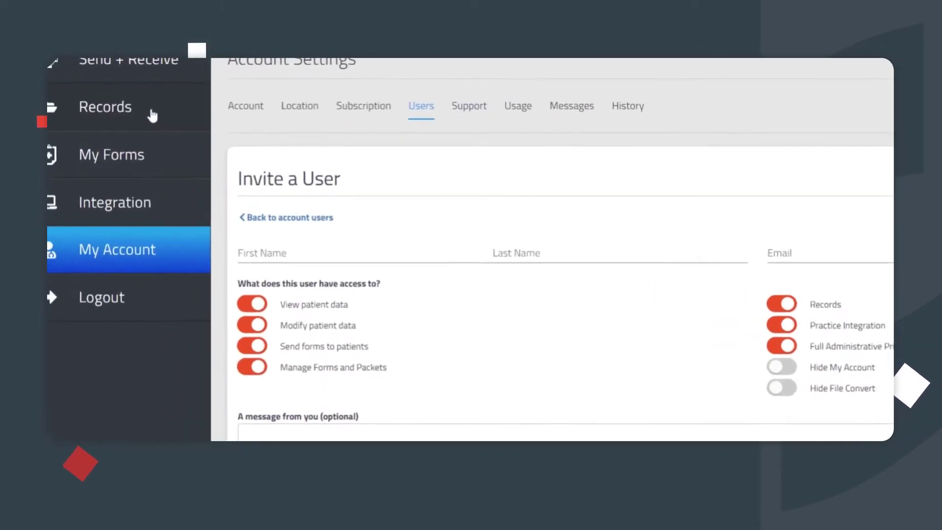
# - Edit the packet from My Forms to list its Demographics, Upload Cards and Consent forms
pyautogui.click(134, 157)
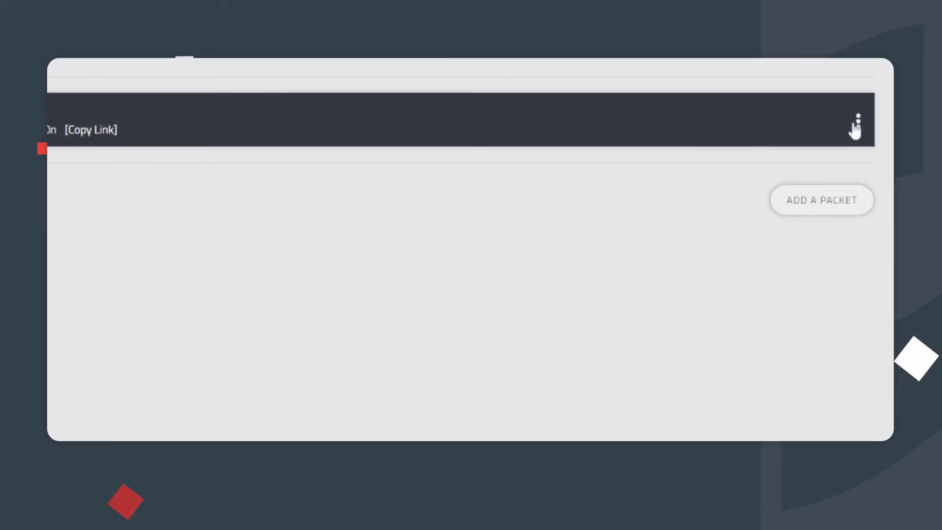
pyautogui.click(858, 124)
pyautogui.click(853, 189)
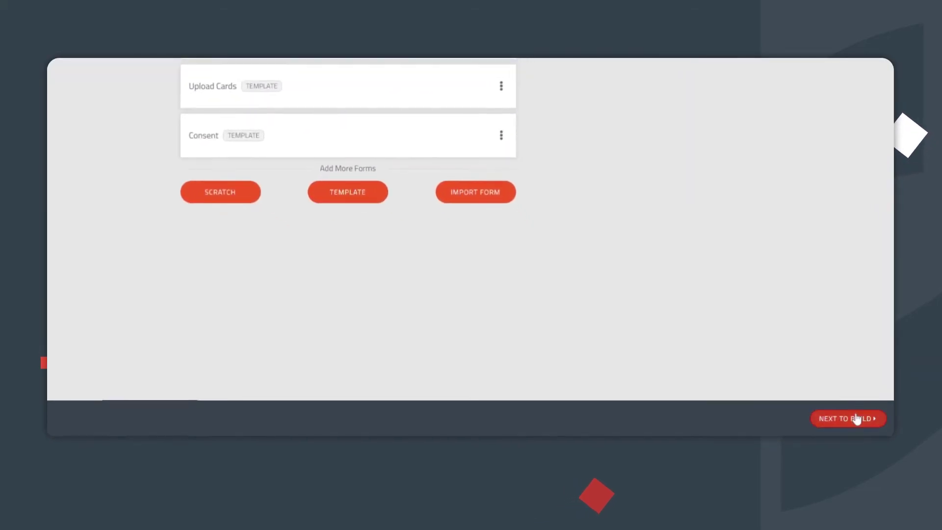
# - In the Build step, mark the Information form's Address field as Required
pyautogui.click(835, 425)
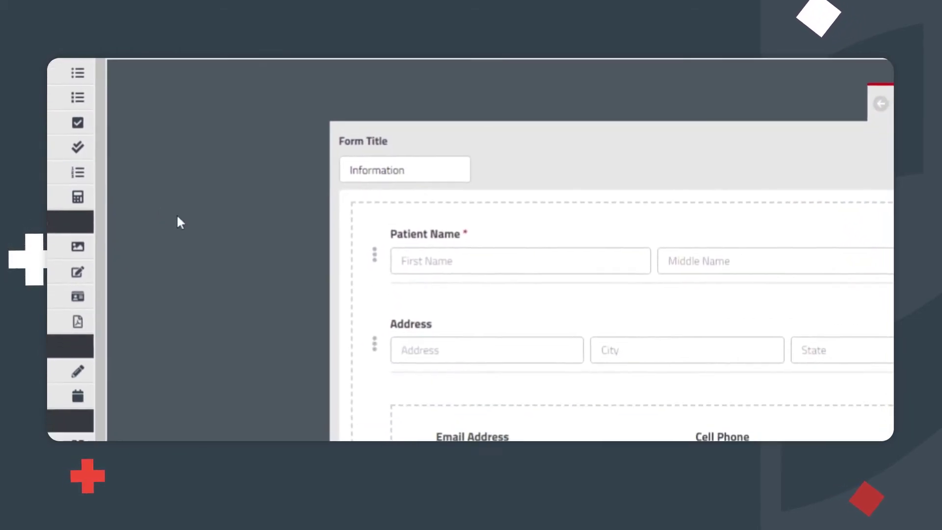
pyautogui.moveTo(377, 257)
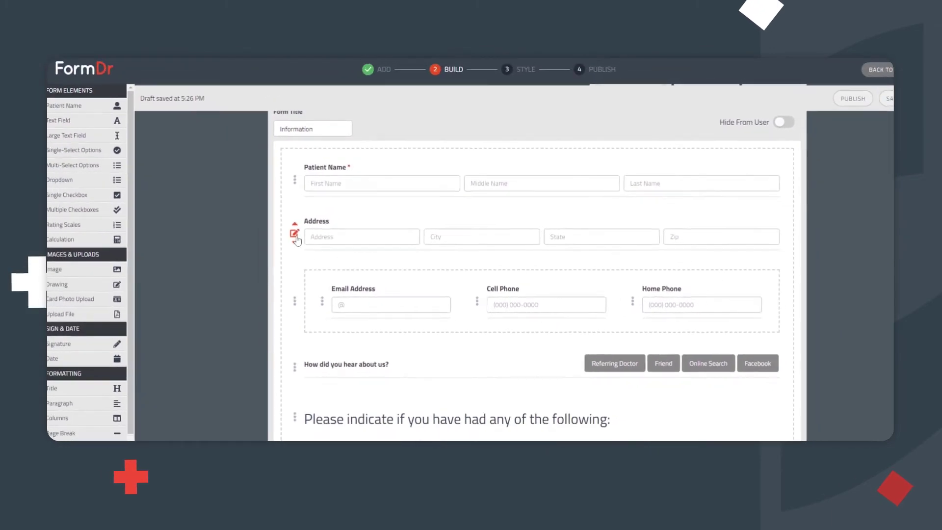
pyautogui.click(295, 234)
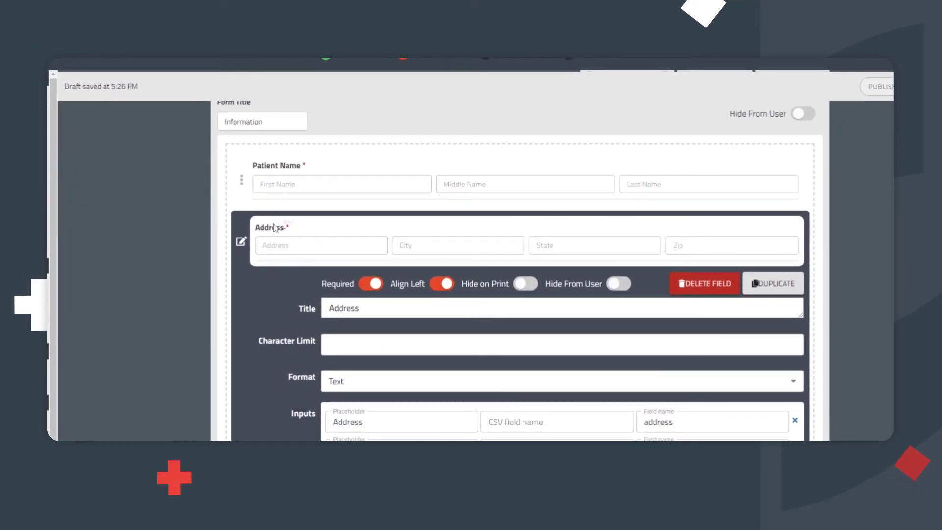
pyautogui.click(241, 244)
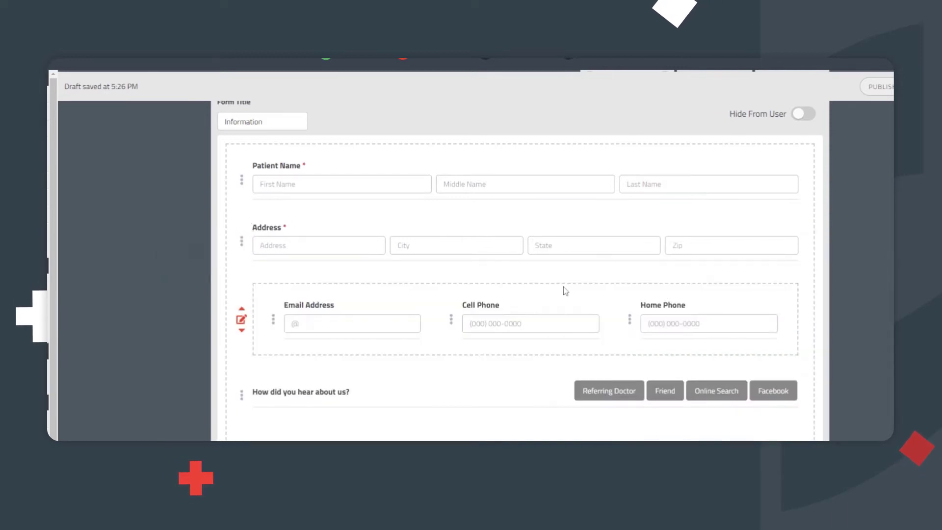
pyautogui.scroll(-1, 563, 301)
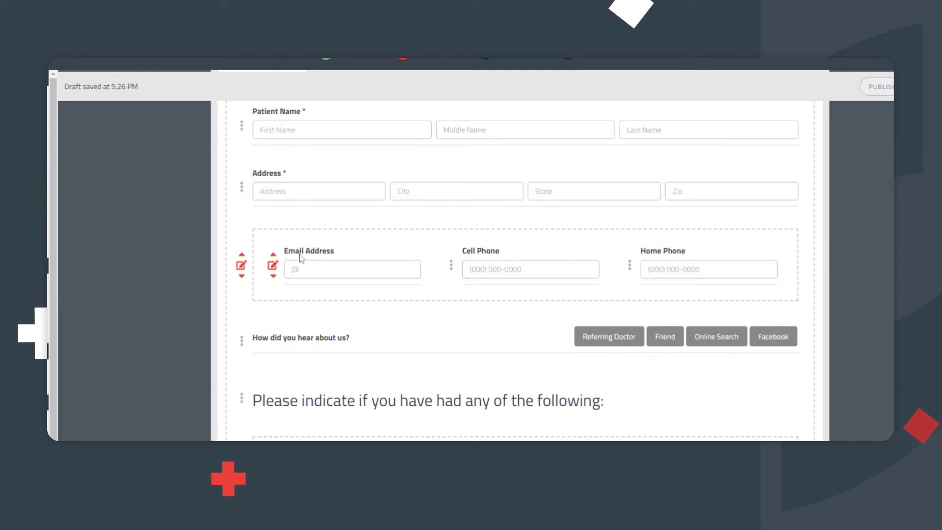
pyautogui.scroll(3, 299, 254)
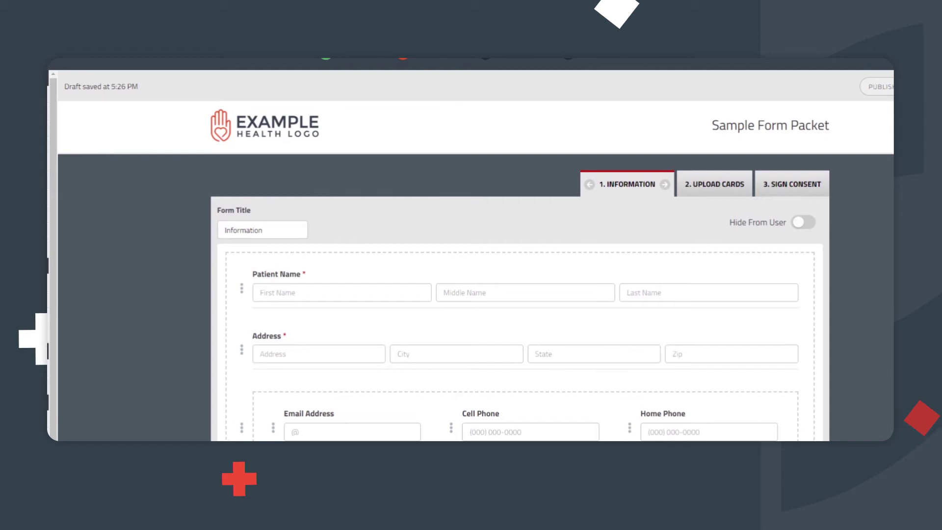
# - Open the Sign Consent telehealth paragraph in the editor and close it unchanged
pyautogui.click(782, 186)
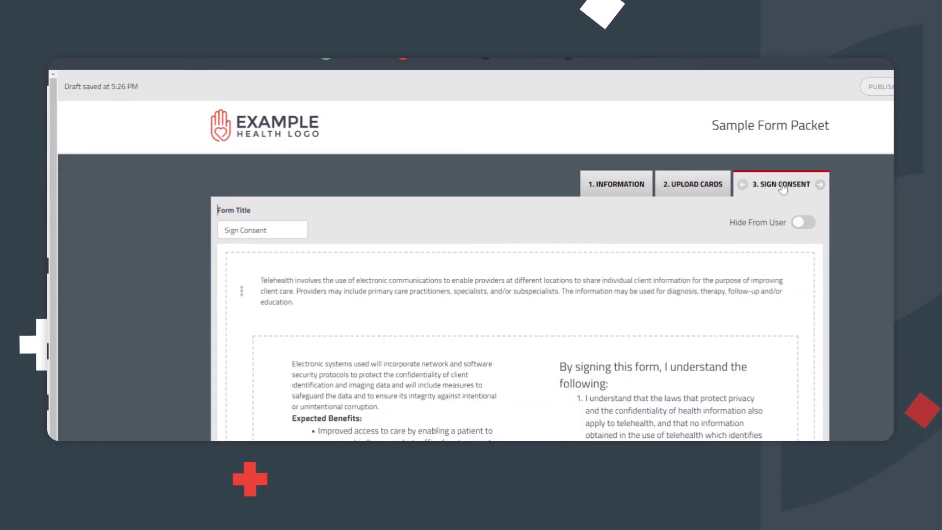
pyautogui.click(241, 291)
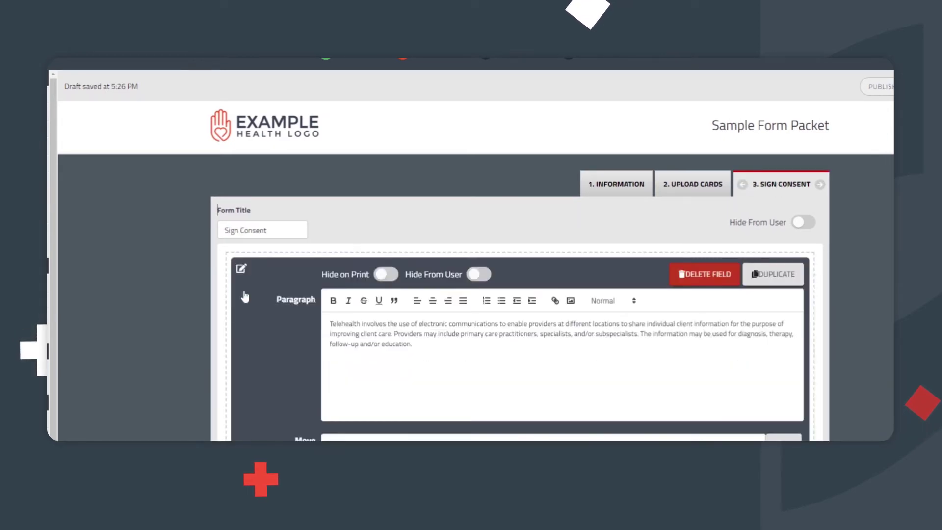
pyautogui.scroll(-1, 217, 156)
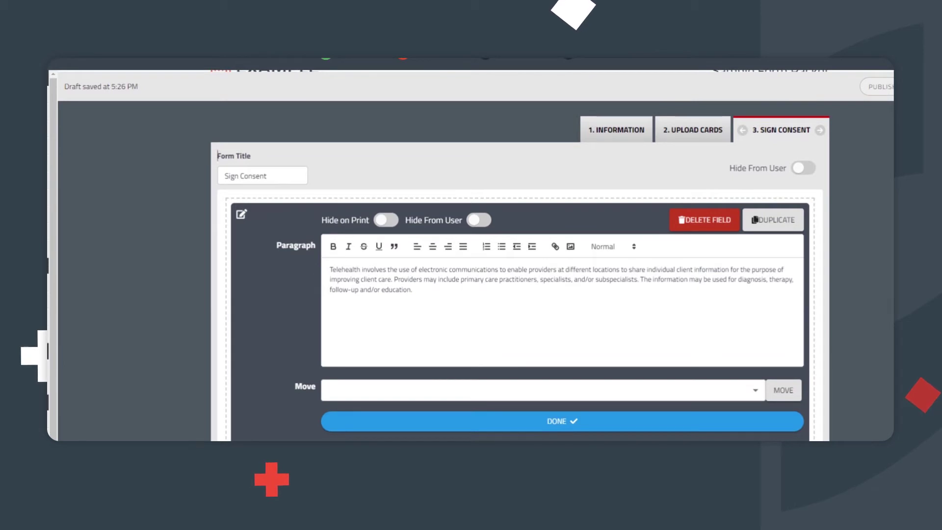
pyautogui.hotkey('ctrl', 'a')
pyautogui.click(412, 289)
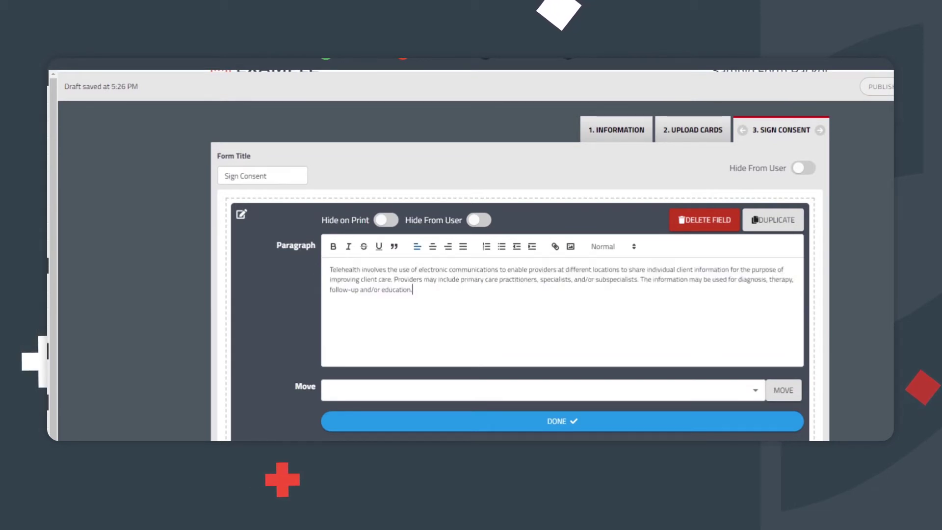
pyautogui.click(572, 420)
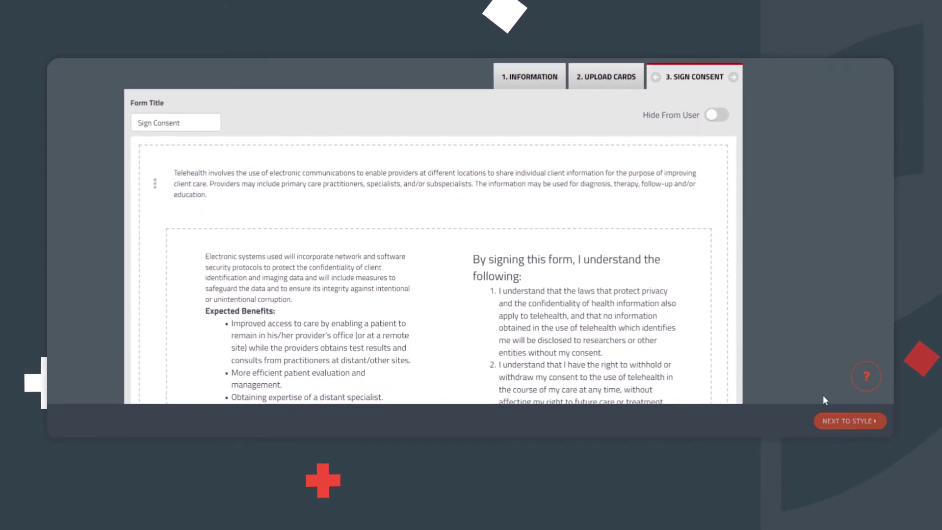
# - On the Style step, change the background colour from grey #4D5760 to blue #335D84
pyautogui.click(852, 420)
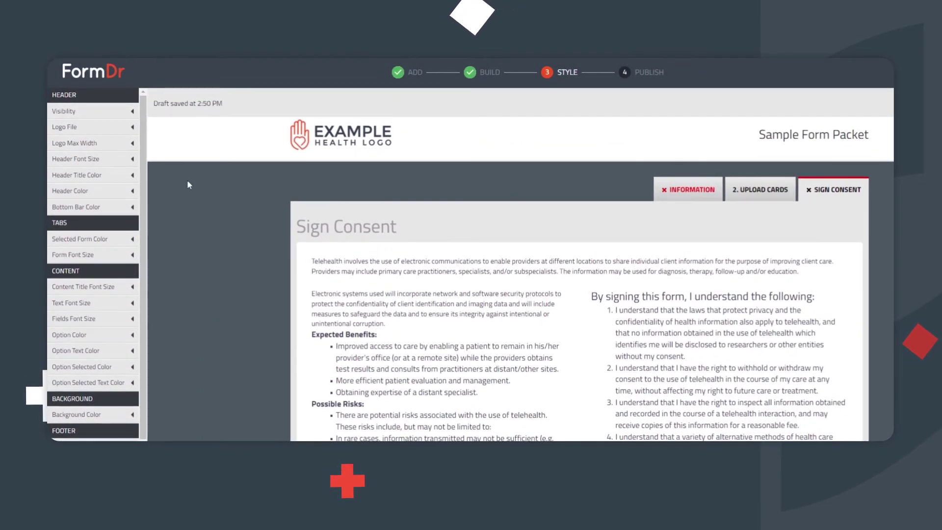
pyautogui.click(133, 128)
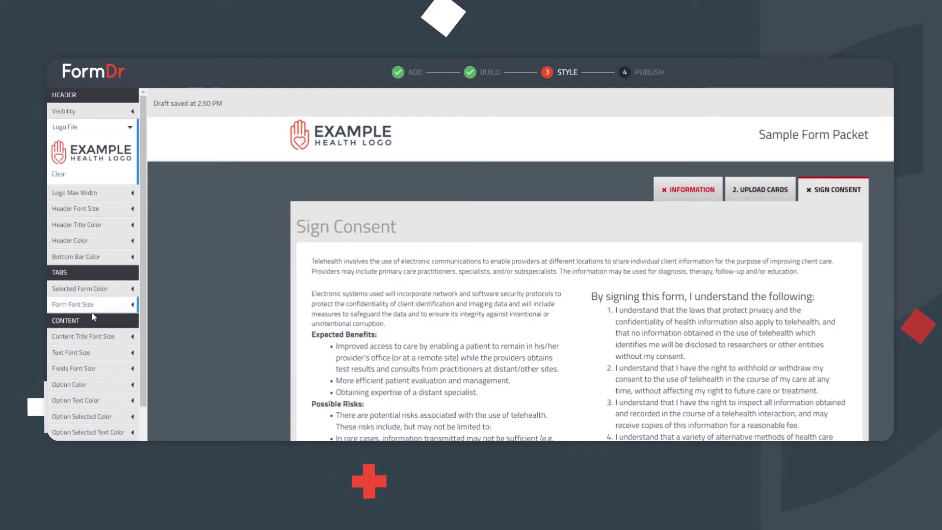
pyautogui.scroll(-3, 93, 316)
pyautogui.click(92, 351)
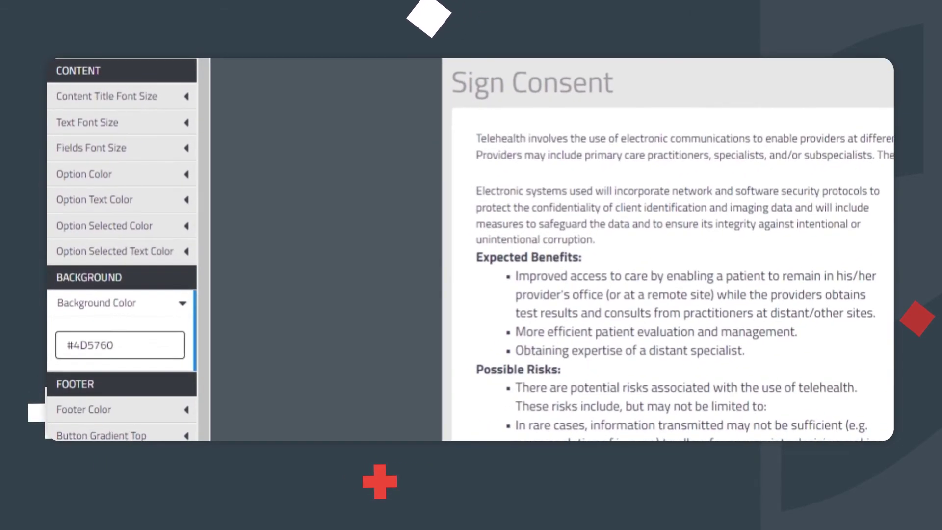
pyautogui.click(139, 353)
pyautogui.moveTo(142, 298)
pyautogui.mouseDown()
pyautogui.moveTo(131, 310)
pyautogui.moveTo(143, 310)
pyautogui.mouseUp()
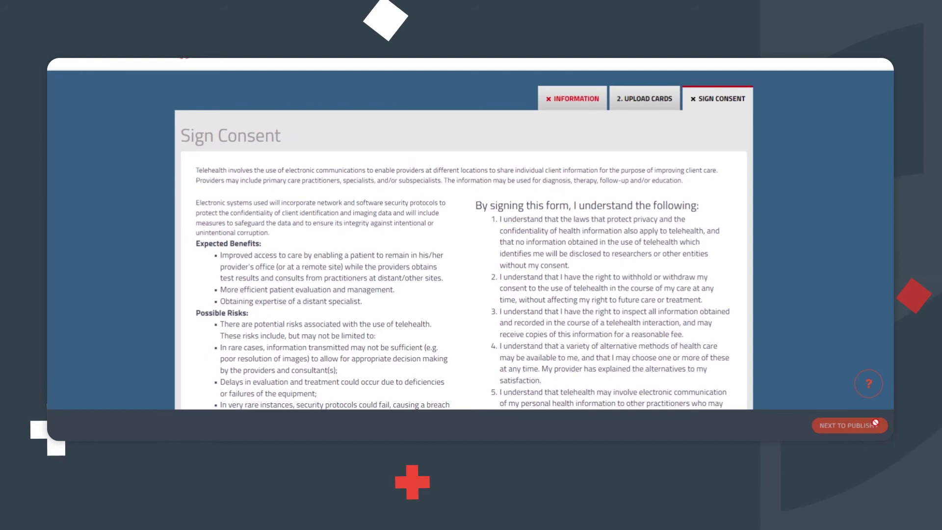
# - Publish the packet and go back to the Send + Receive dashboard
pyautogui.click(873, 424)
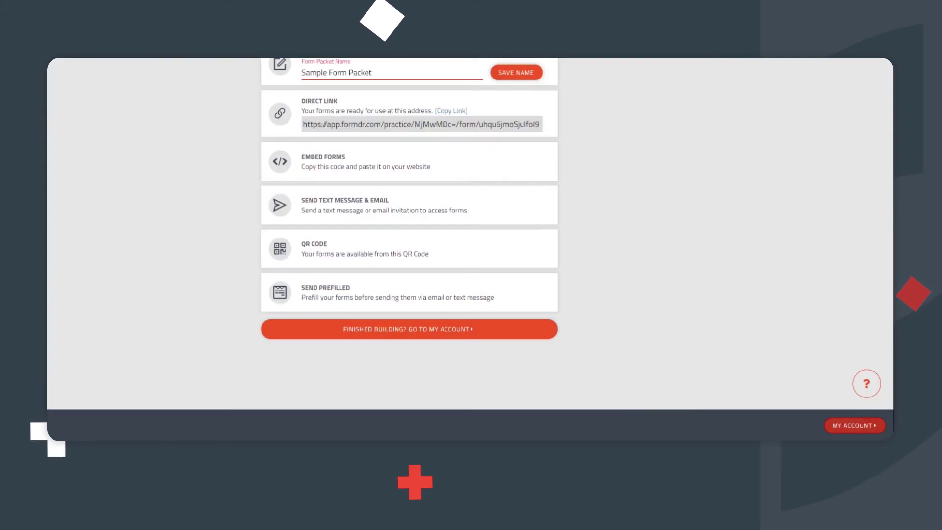
pyautogui.click(854, 426)
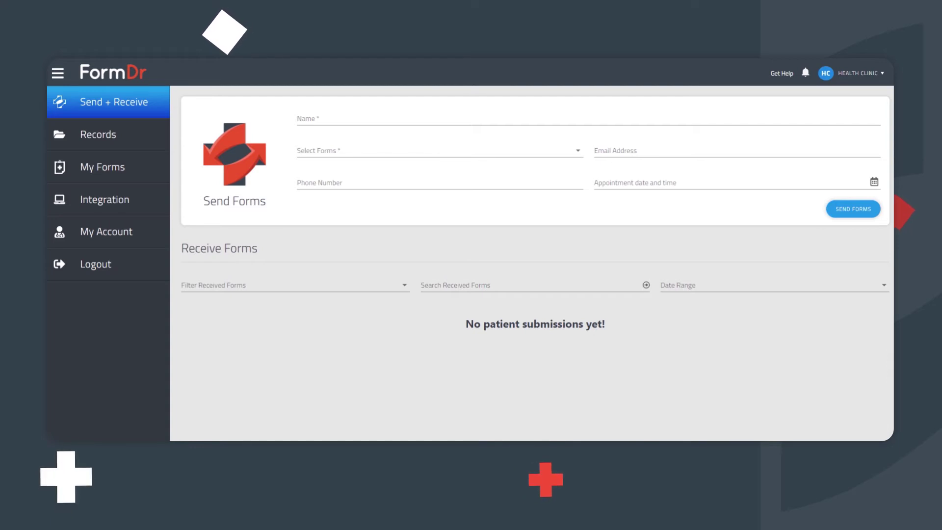
# - Open the Patient Registration packet's Settings, showing its website link, QR and embed codes
pyautogui.click(536, 119)
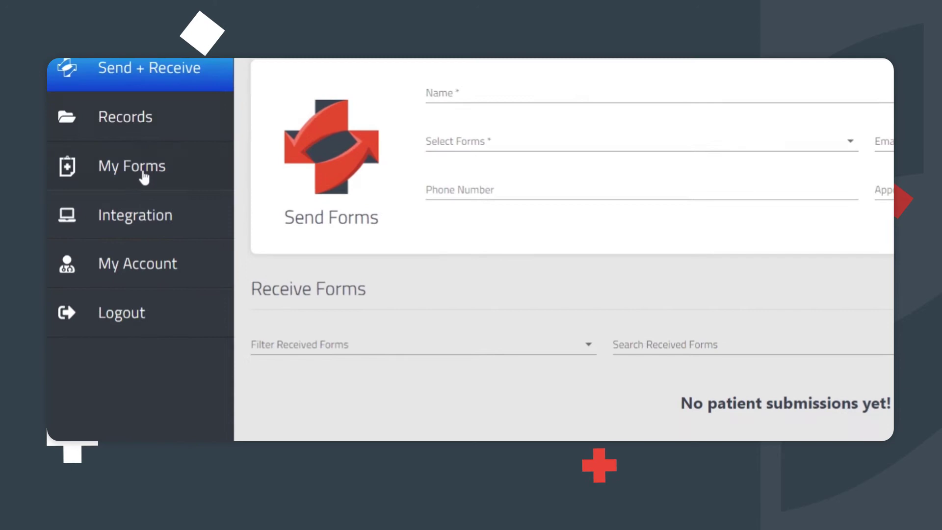
pyautogui.click(166, 173)
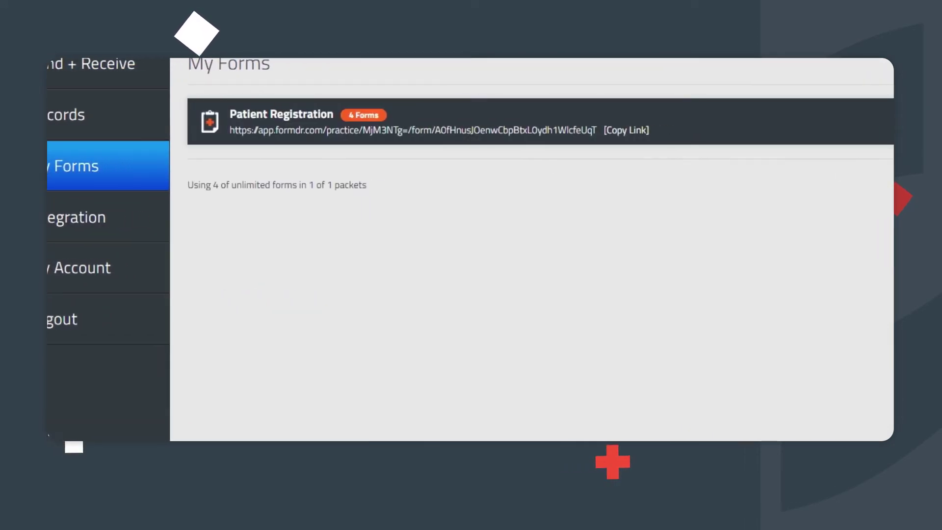
pyautogui.click(866, 122)
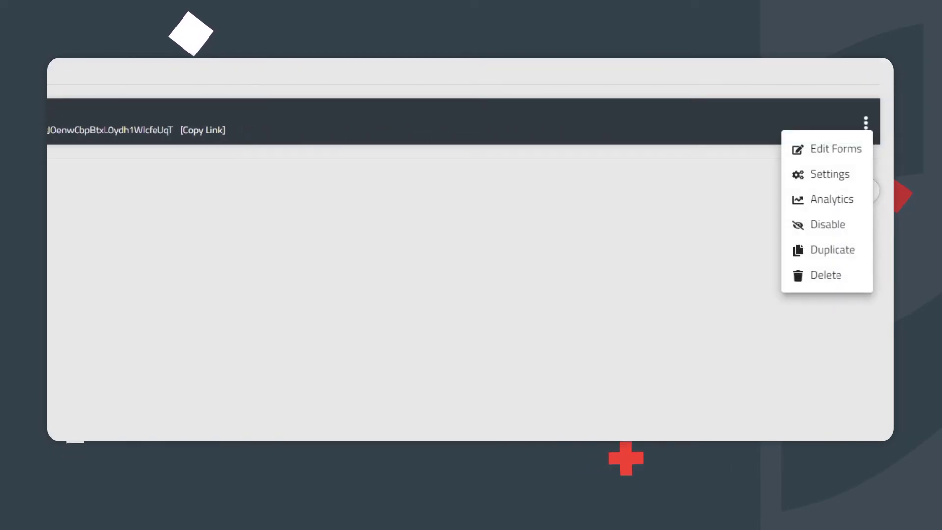
pyautogui.click(829, 174)
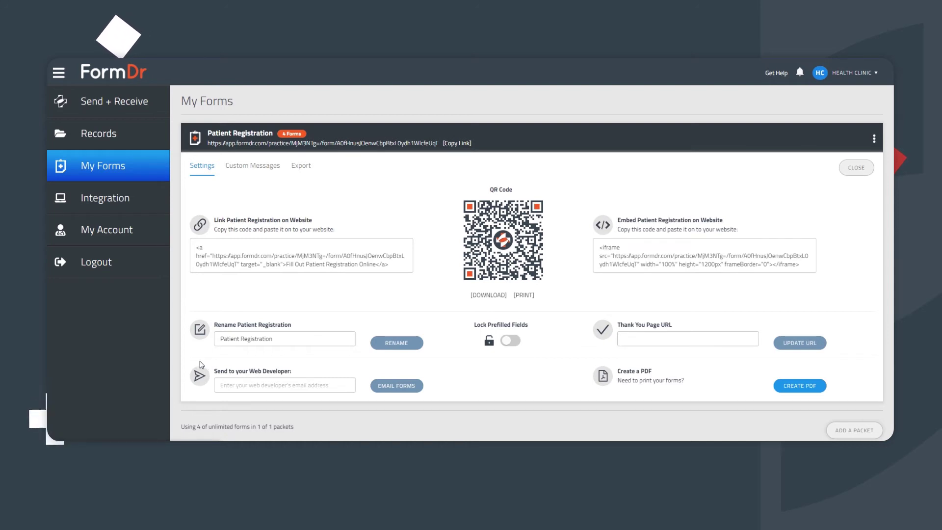
# - Select the web developer e-mail field, then close the Patient Registration packet's settings
pyautogui.click(223, 379)
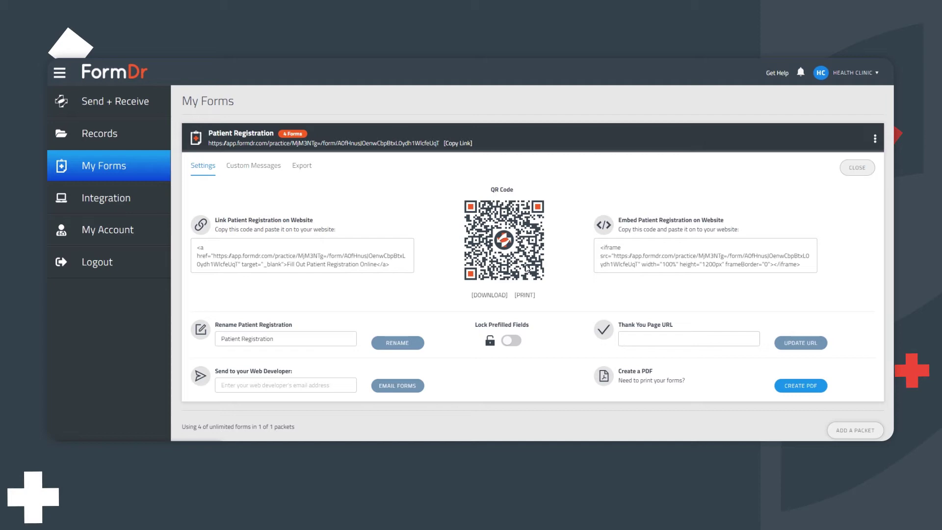
pyautogui.click(857, 167)
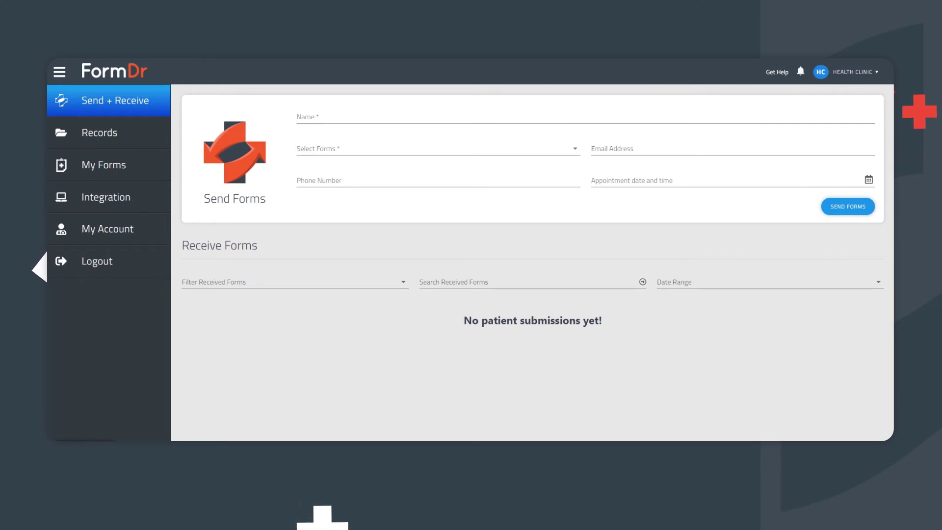
# - Go to My Forms to reach the Patient Registration packet's form link
pyautogui.click(105, 168)
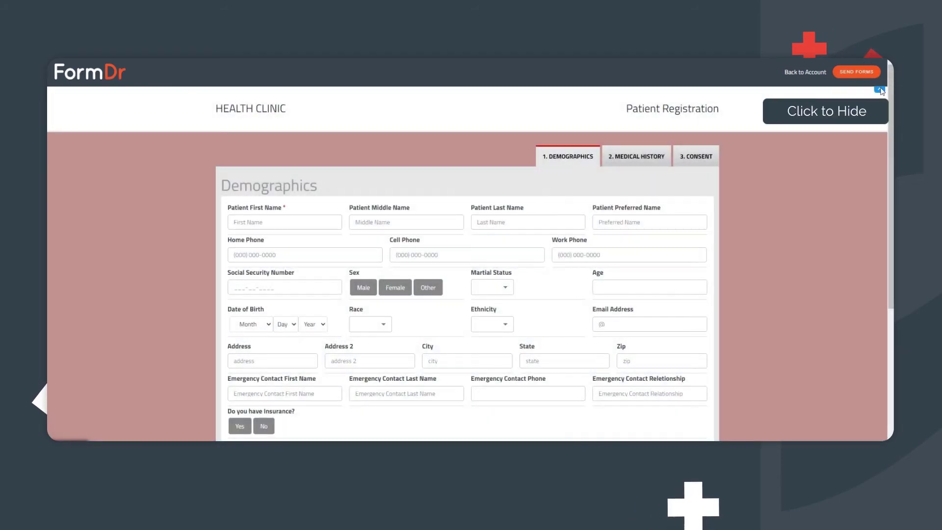
# - Hide the app header and enter a first name on the Patient Registration form
pyautogui.click(878, 90)
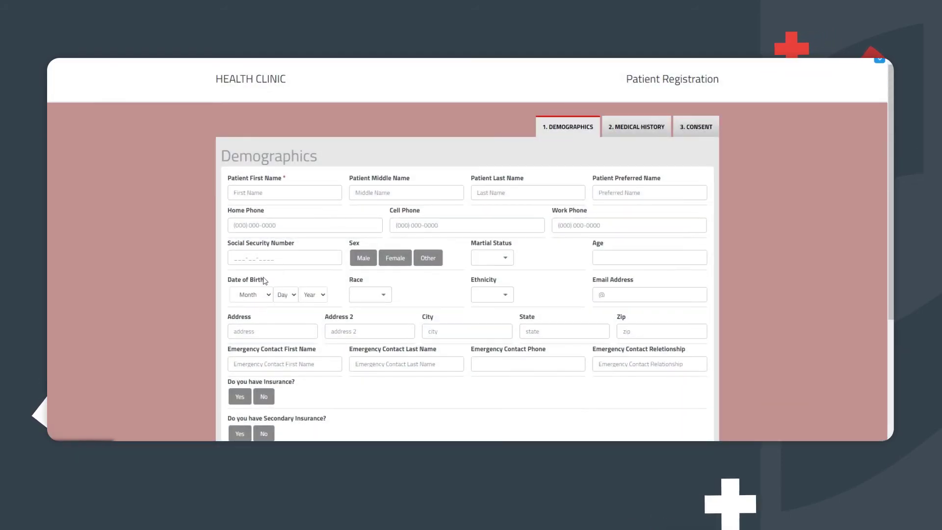
pyautogui.click(285, 192)
pyautogui.write('Patient Name')
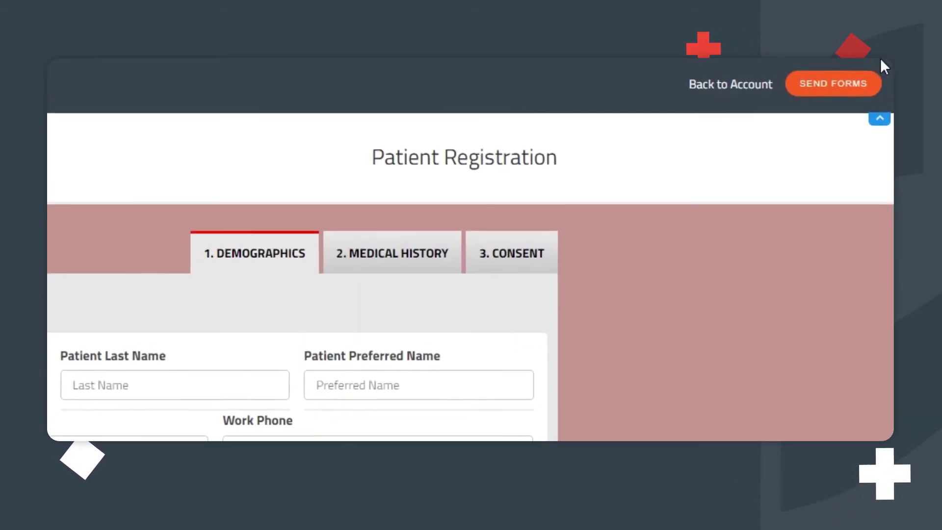
# - Send the form with the patient's e-mail, phone number and a 4-digit security code
pyautogui.click(839, 86)
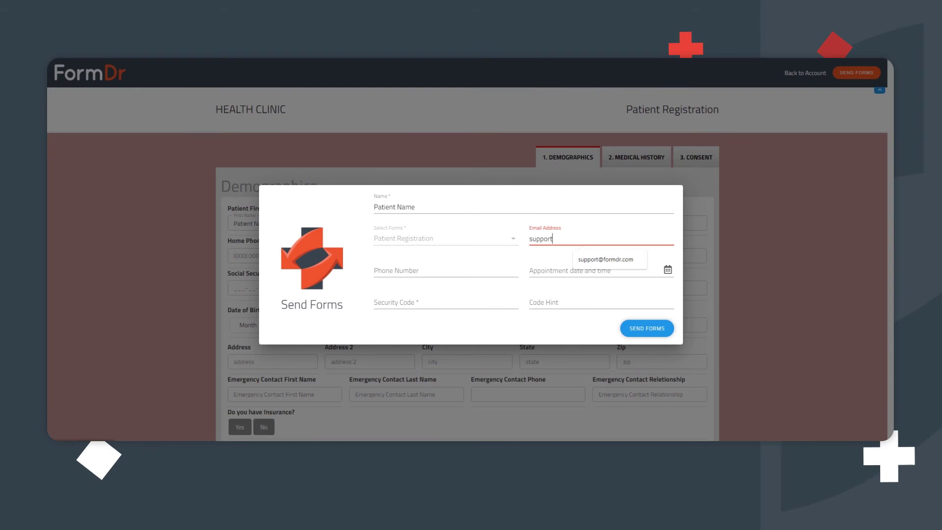
pyautogui.write('@formdr.com')
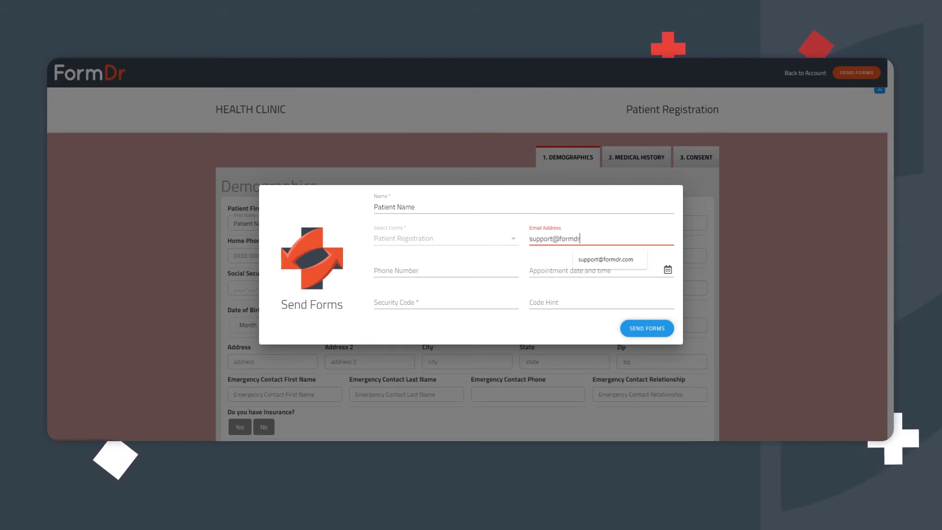
pyautogui.click(414, 270)
pyautogui.write('202-555-0128')
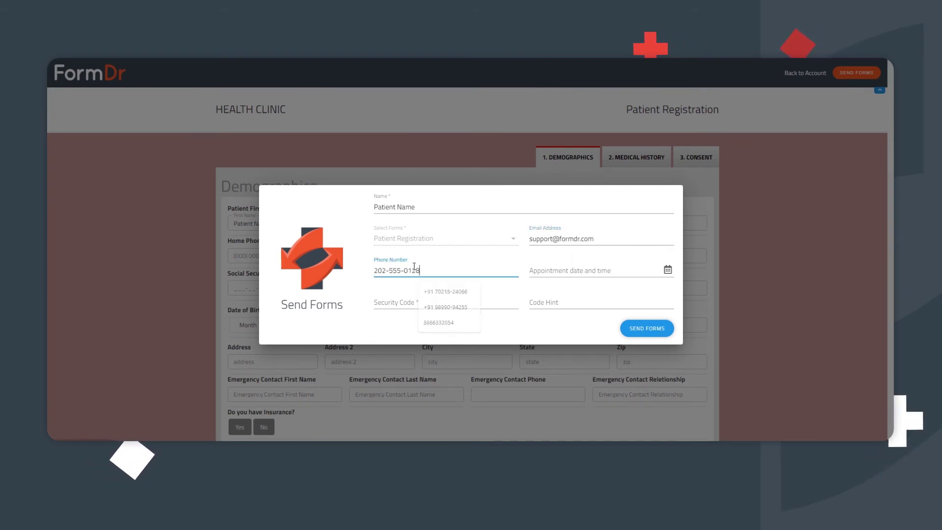
pyautogui.click(448, 302)
pyautogui.write('3')
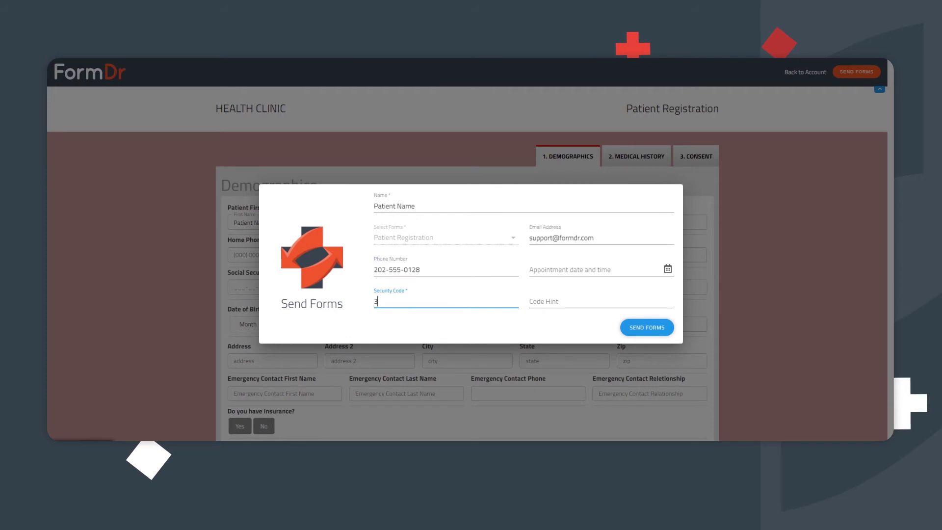
pyautogui.write('456')
pyautogui.press('Tab')
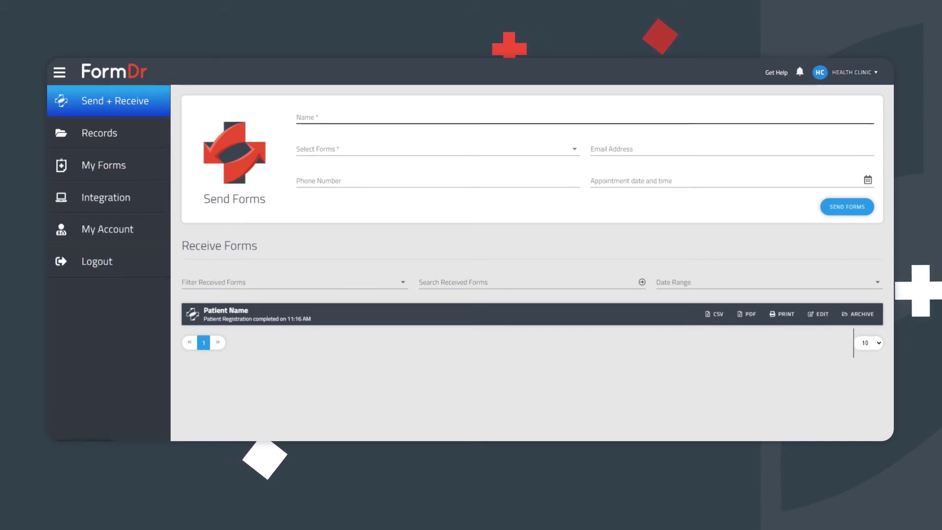
# - Enter the patient's name, select Patient Registration, and add the patient's e-mail address
pyautogui.click(584, 119)
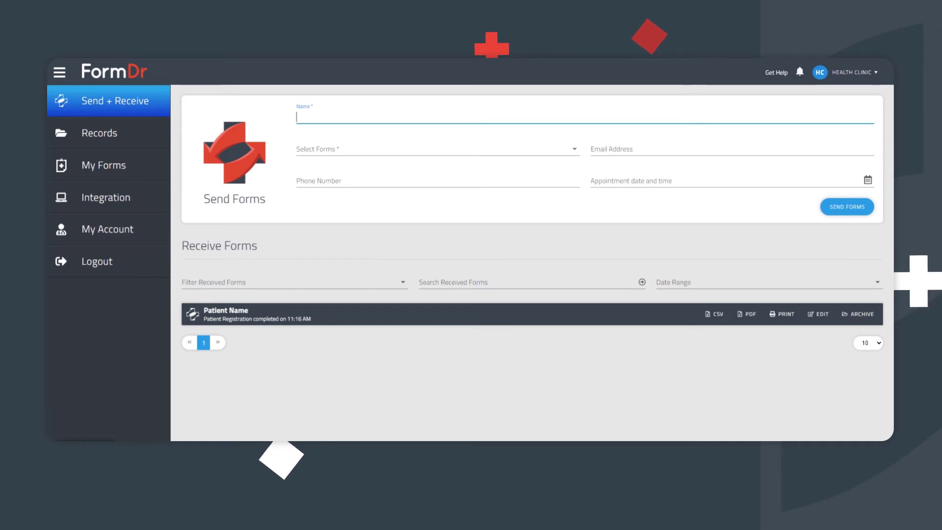
pyautogui.write('Bob Smith')
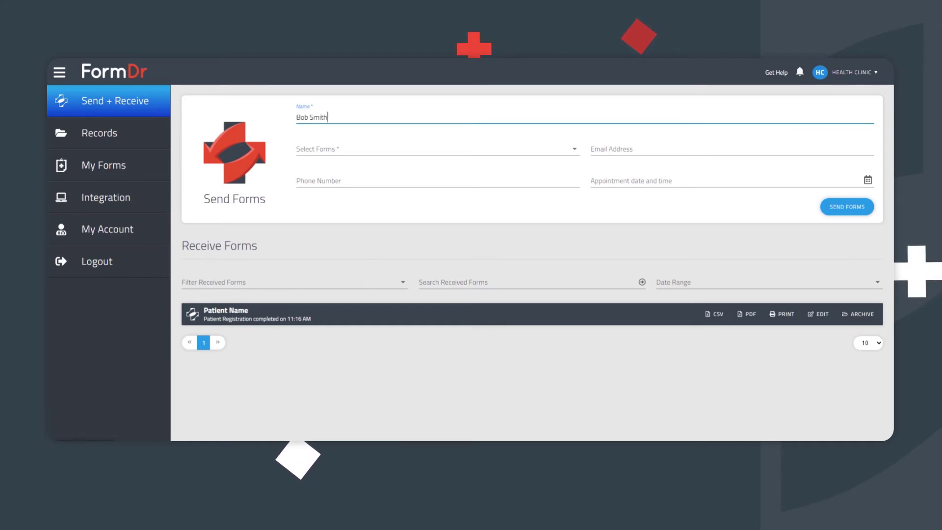
pyautogui.click(411, 154)
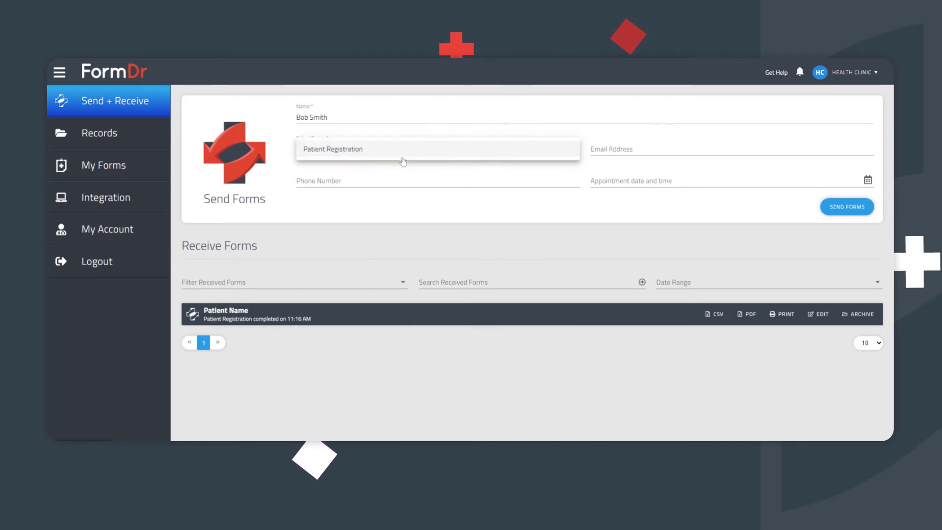
pyautogui.click(406, 156)
pyautogui.press('Tab')
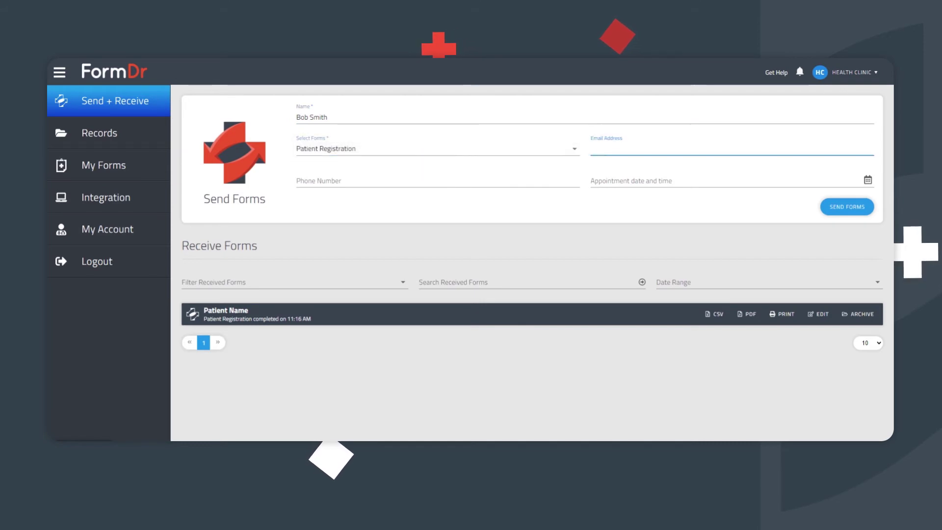
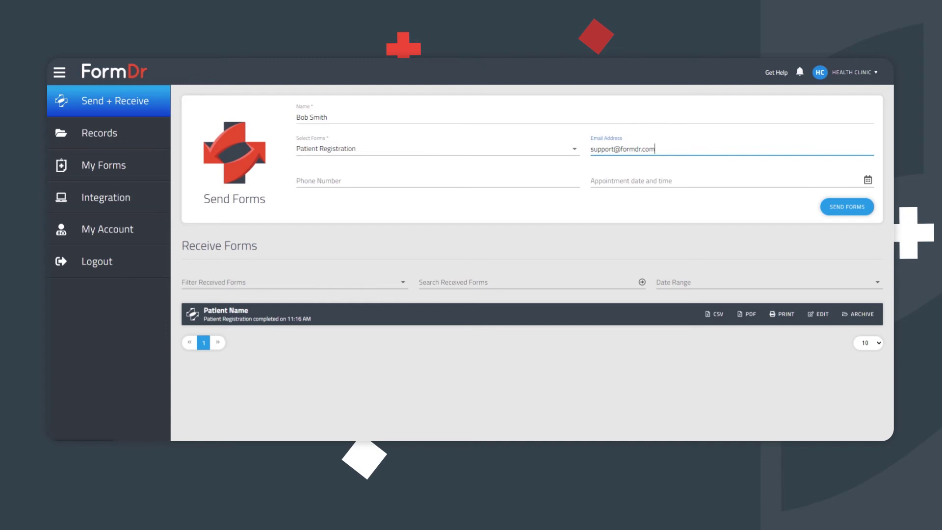
# - Set the appointment to Thu Aug 04 2022 12:20 PM with the 24-hour reminder off
pyautogui.click(686, 182)
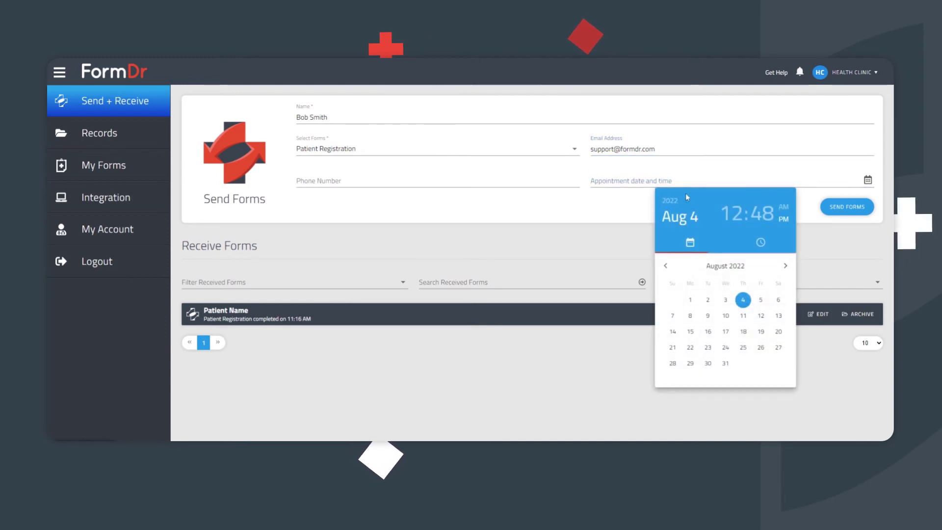
pyautogui.click(785, 266)
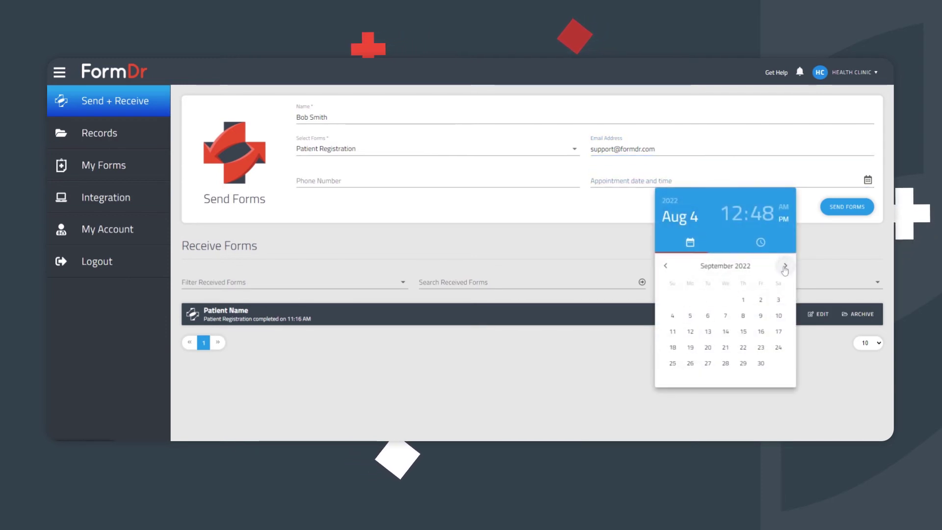
pyautogui.click(782, 214)
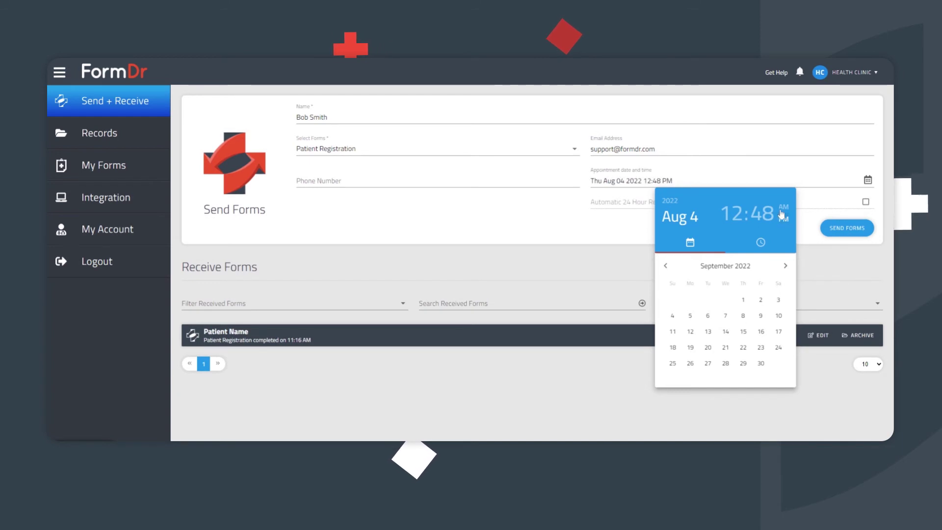
pyautogui.click(782, 209)
pyautogui.click(759, 220)
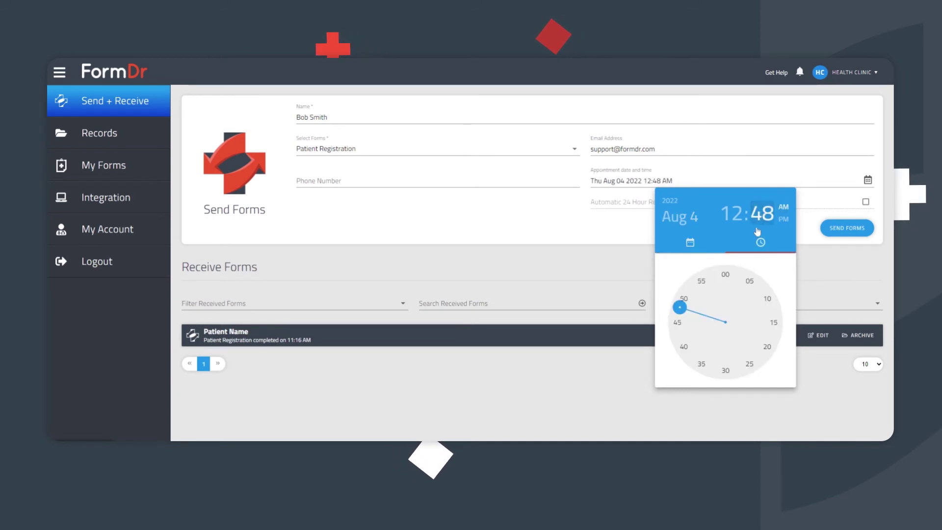
pyautogui.moveTo(680, 307); pyautogui.dragTo(762, 336)
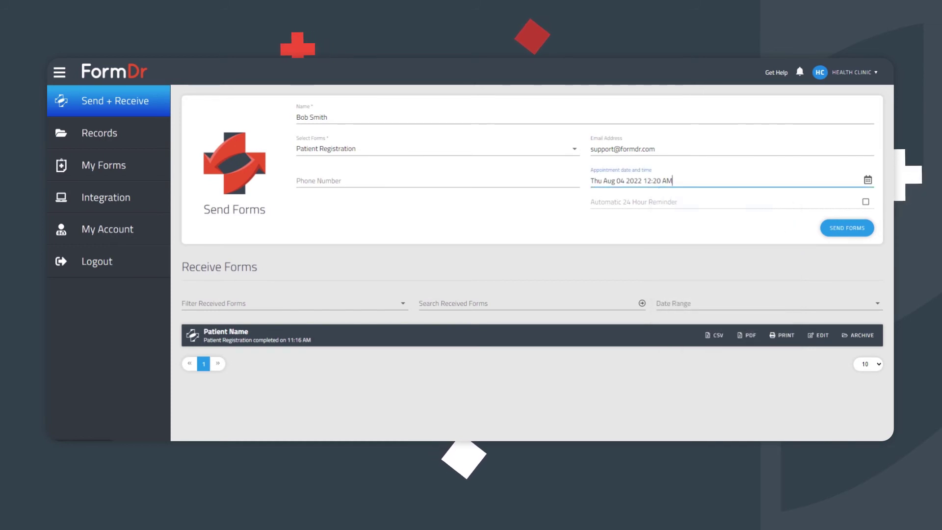
pyautogui.click(783, 217)
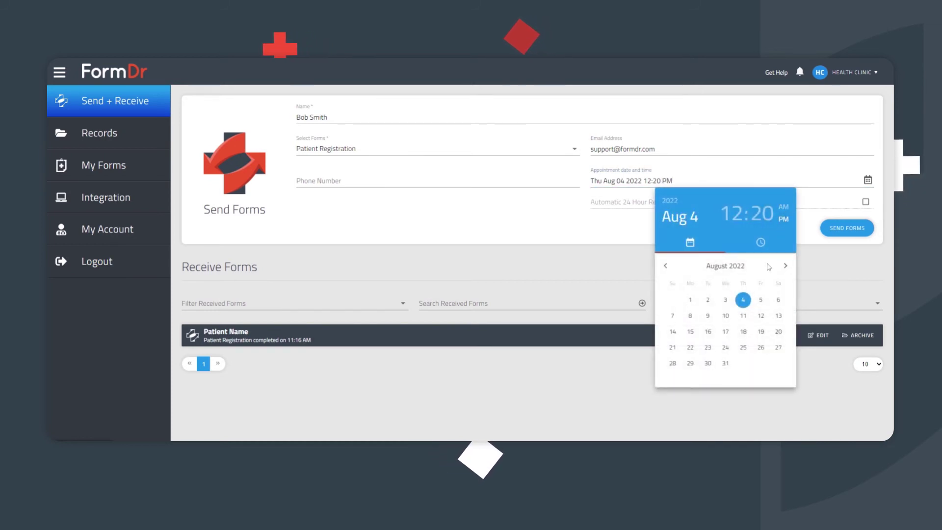
pyautogui.click(811, 183)
pyautogui.click(831, 206)
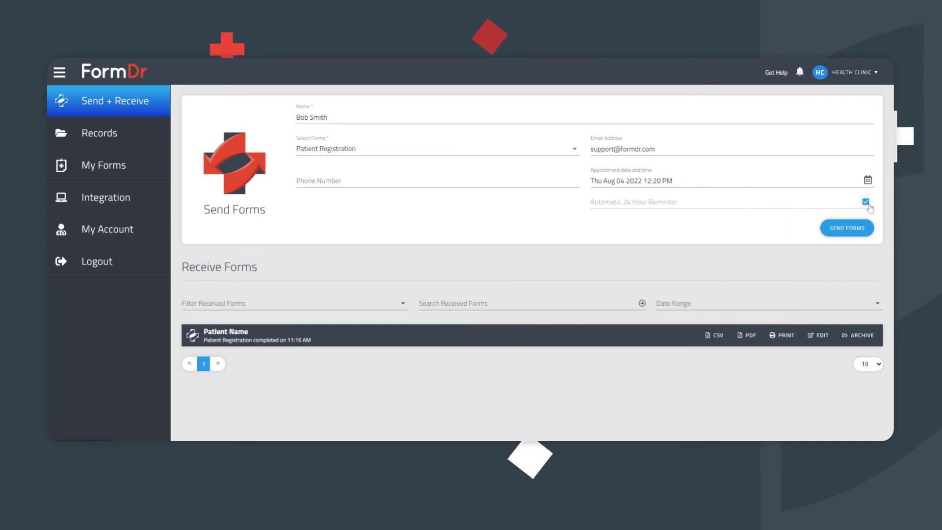
pyautogui.click(867, 205)
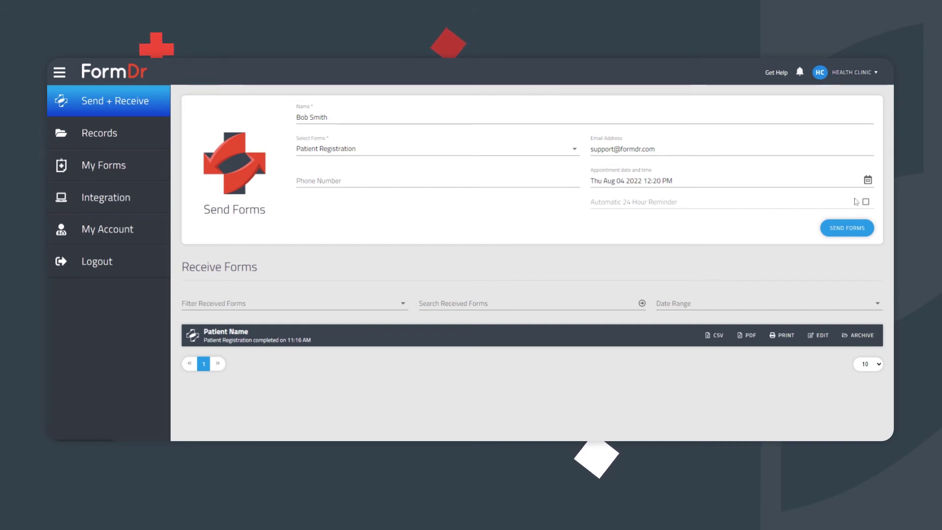
# - Send Patient Registration to the new patient from the Send Forms panel
pyautogui.click(849, 229)
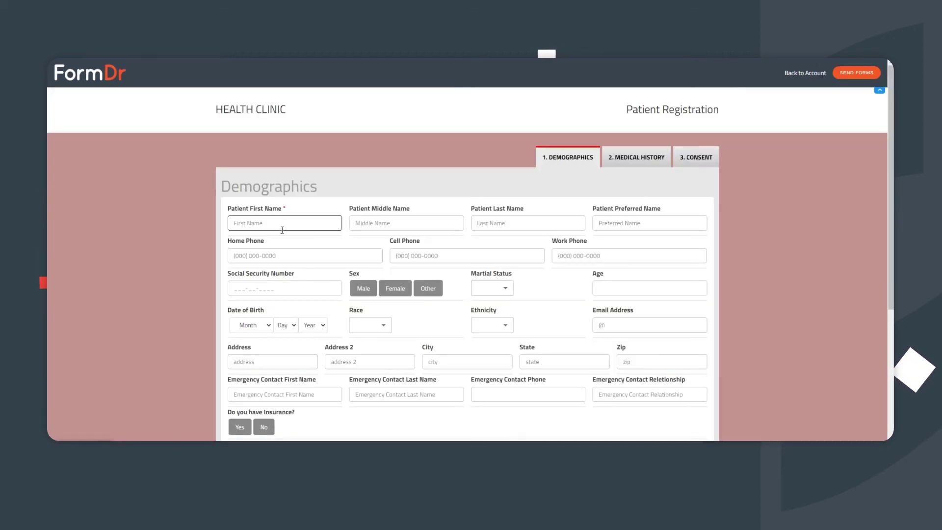
# - Enter the patient's first and last name on the Demographics page
pyautogui.click(283, 228)
pyautogui.write('Bob')
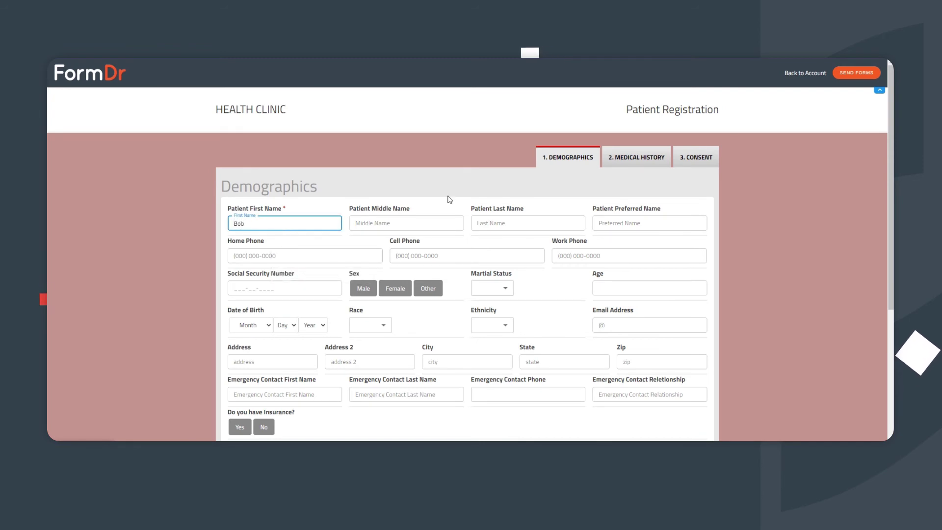
pyautogui.click(504, 217)
pyautogui.write('Smith')
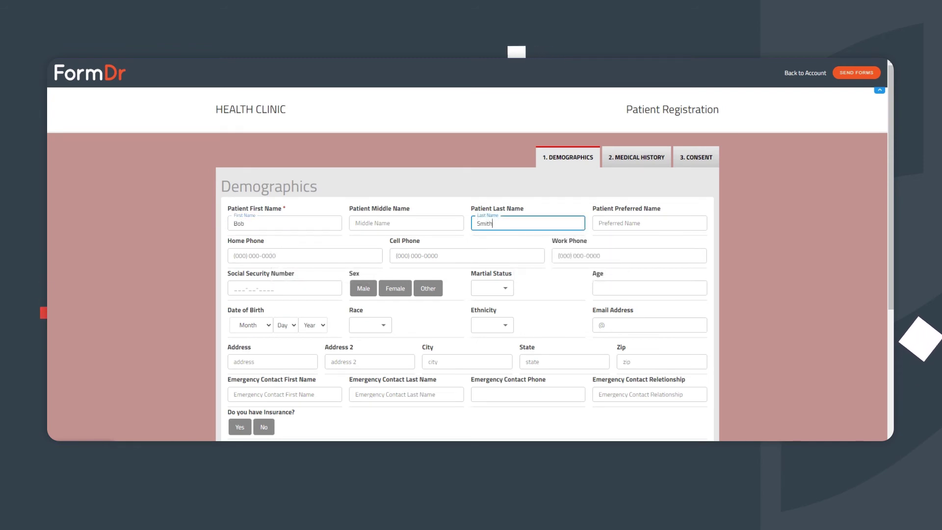
pyautogui.scroll(-5, 643, 309)
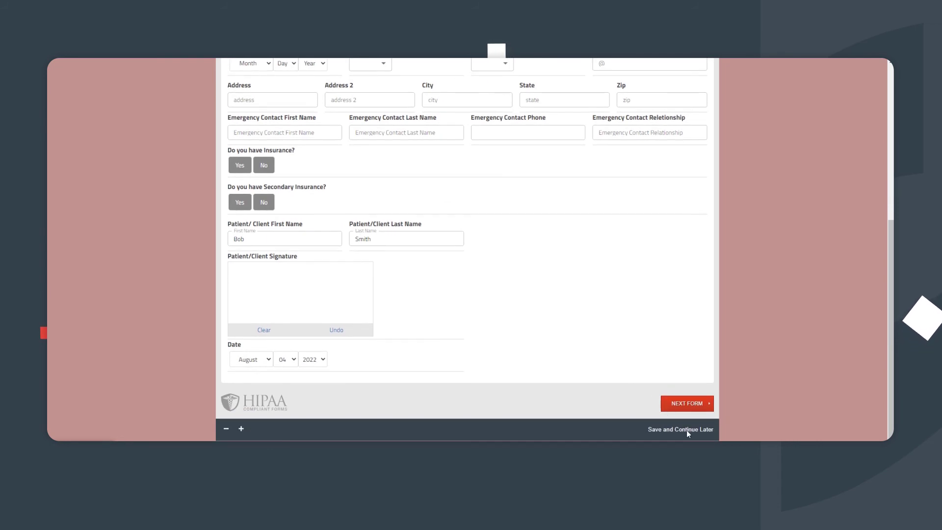
# - Save progress for later with the patient's e-mail, a 4-digit code and hint, then confirm
pyautogui.click(686, 430)
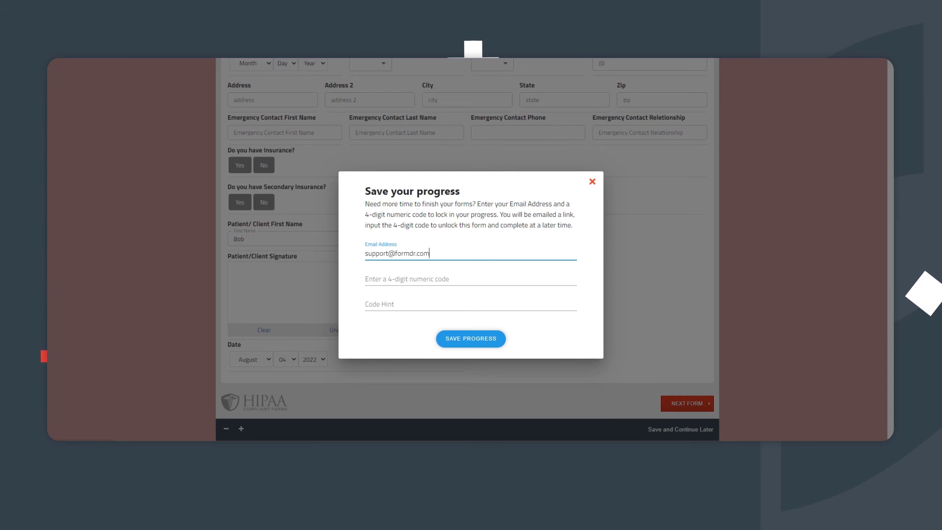
pyautogui.click(421, 280)
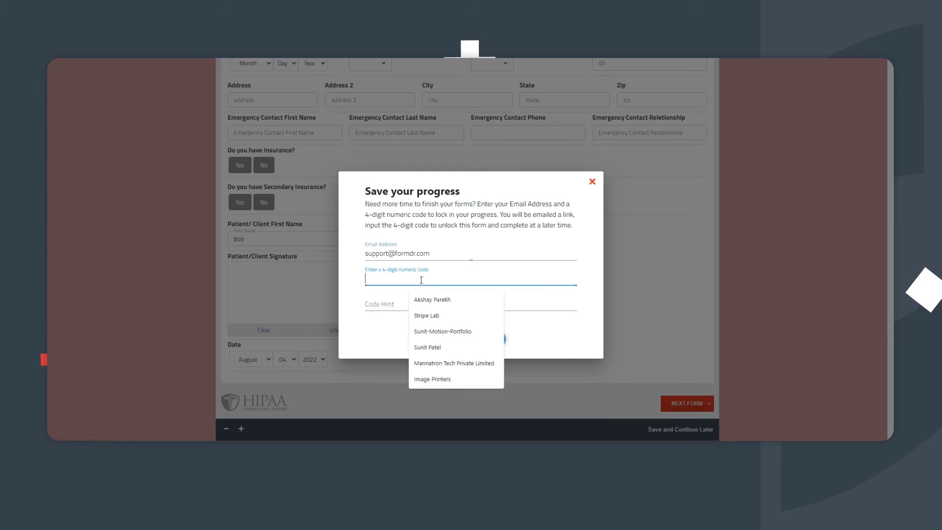
pyautogui.write('3456')
pyautogui.click(421, 304)
pyautogui.write("48'a")
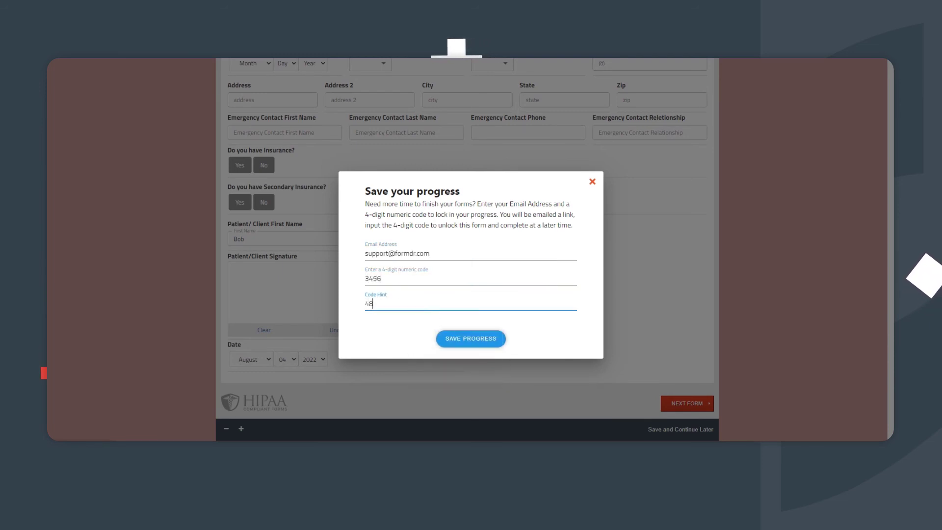
pyautogui.click(473, 339)
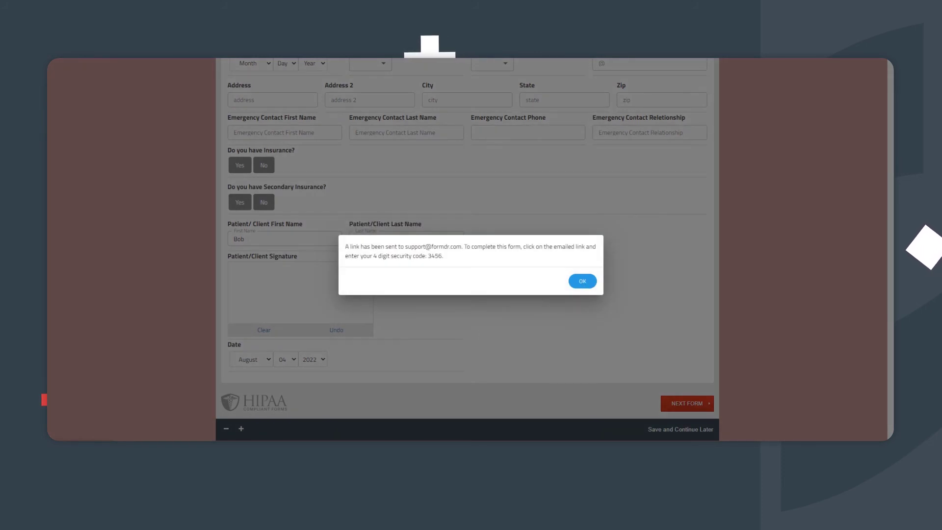
pyautogui.press('Return')
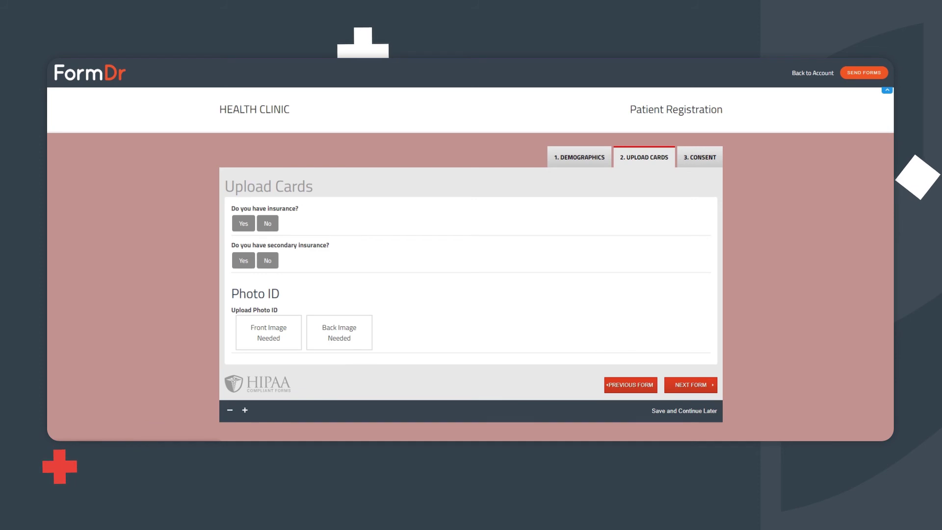
# - Upload the ID image file as both the front and back Photo ID
pyautogui.click(267, 337)
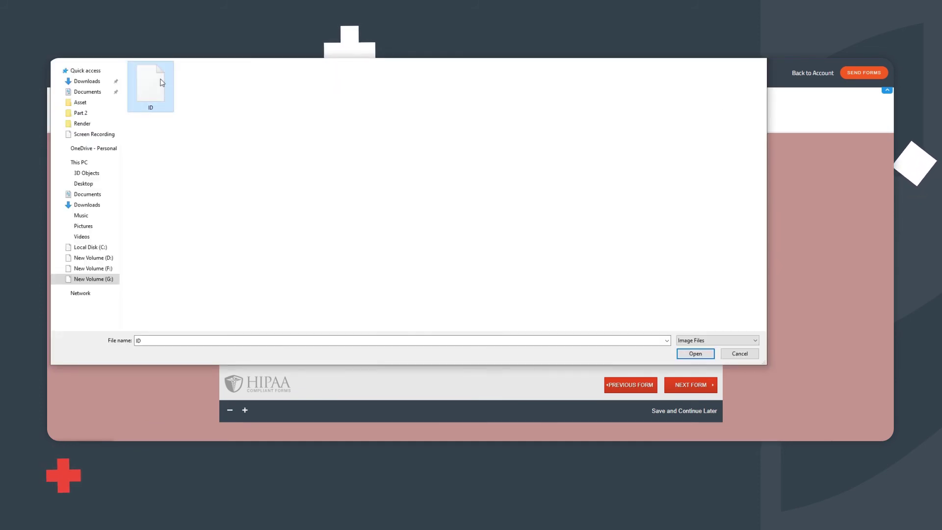
pyautogui.click(689, 355)
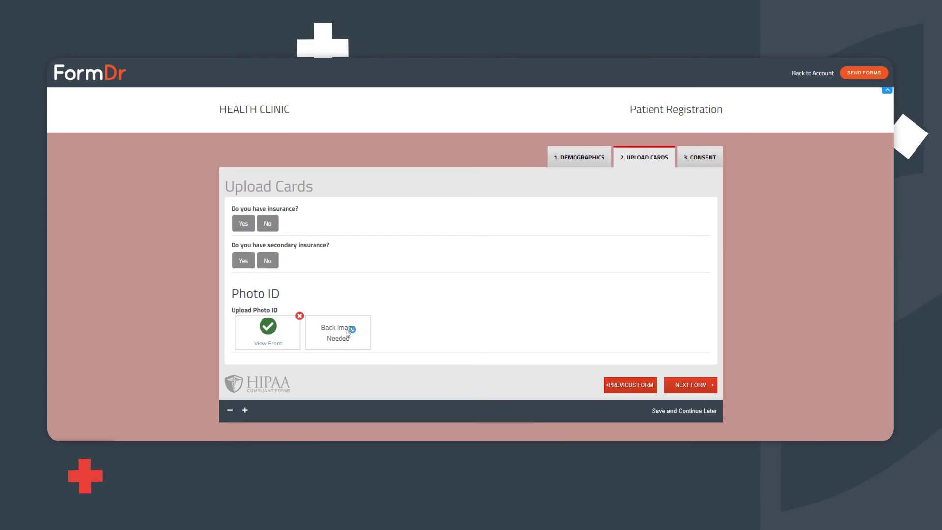
pyautogui.click(348, 328)
pyautogui.click(151, 88)
pyautogui.click(695, 354)
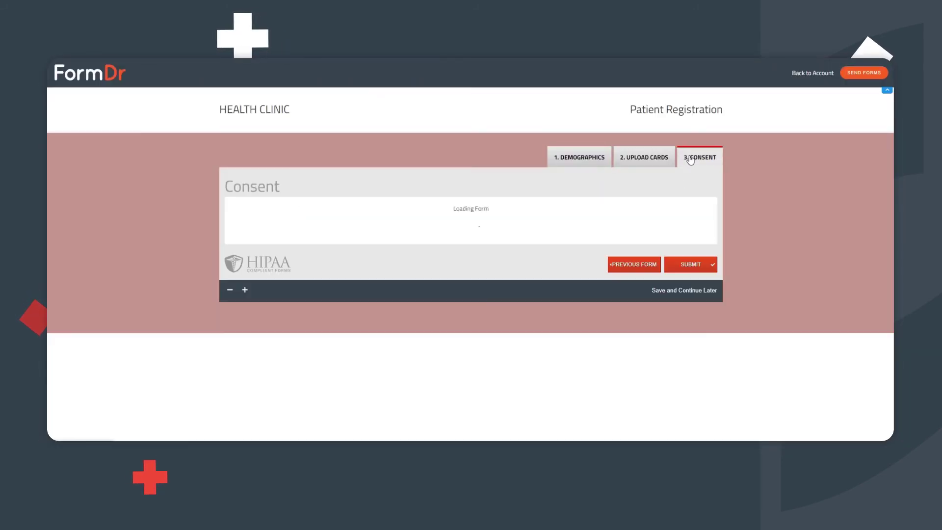
# - Draw a signature in the Consent page's signature pad
pyautogui.moveTo(239, 288)
pyautogui.mouseDown()
pyautogui.moveTo(242, 312)
pyautogui.moveTo(282, 294)
pyautogui.moveTo(301, 314)
pyautogui.moveTo(340, 285)
pyautogui.mouseUp()
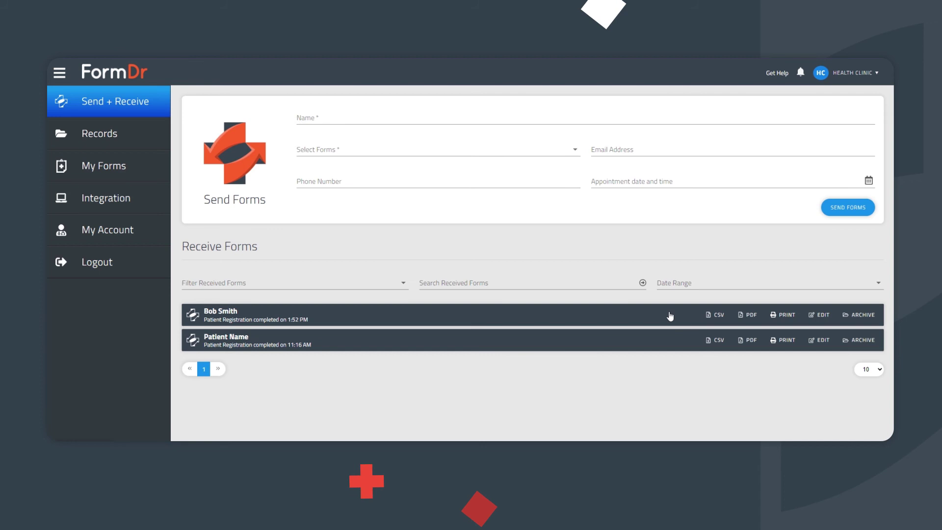
# - Open the completed submission, view its uploaded front card image, then close it and collapse the details
pyautogui.click(819, 314)
pyautogui.scroll(-3, 308, 319)
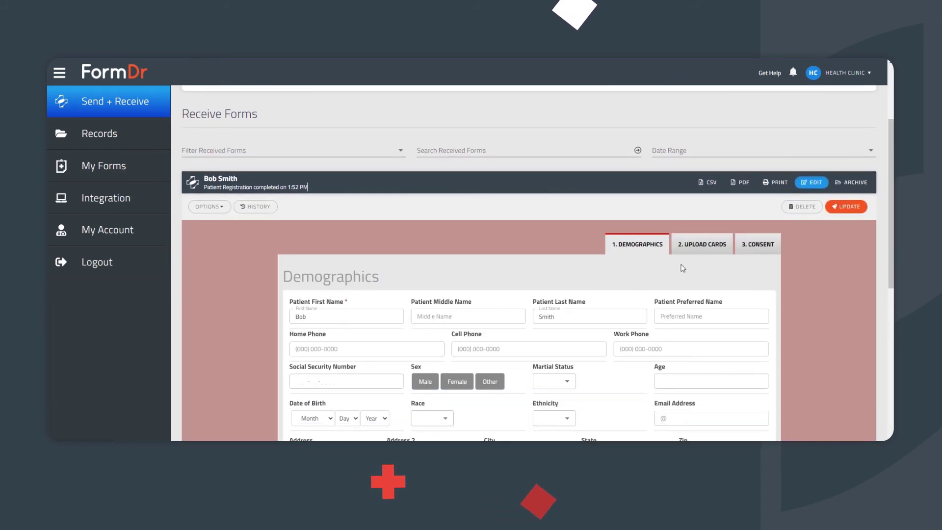
pyautogui.click(701, 244)
pyautogui.scroll(-3, 694, 248)
pyautogui.scroll(-1, 420, 331)
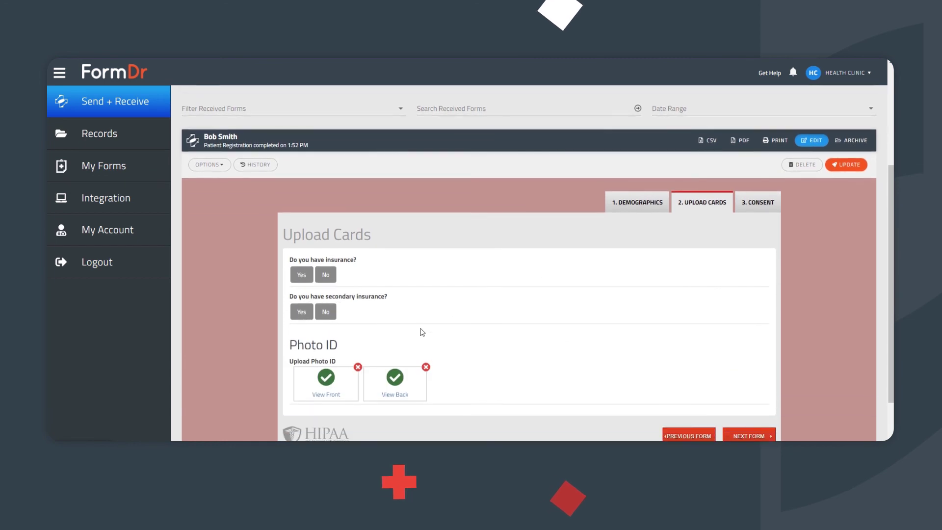
pyautogui.click(332, 391)
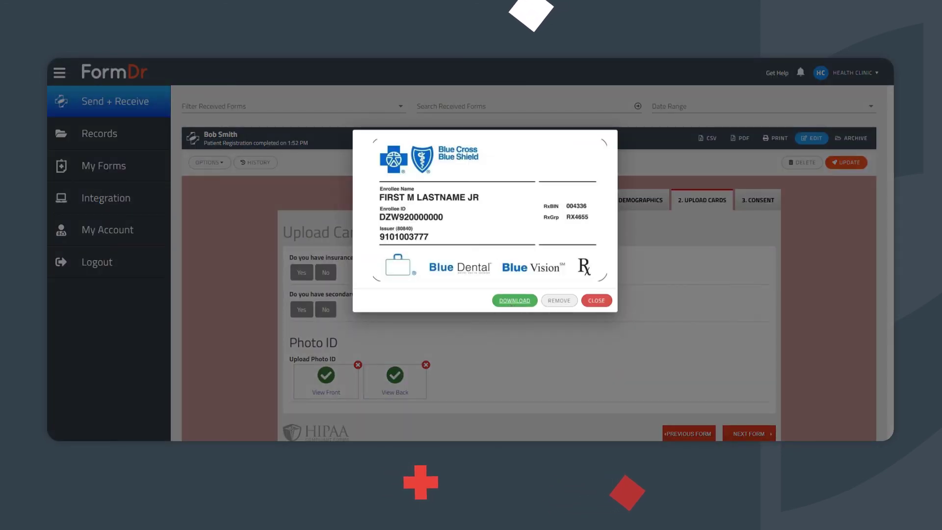
pyautogui.click(808, 316)
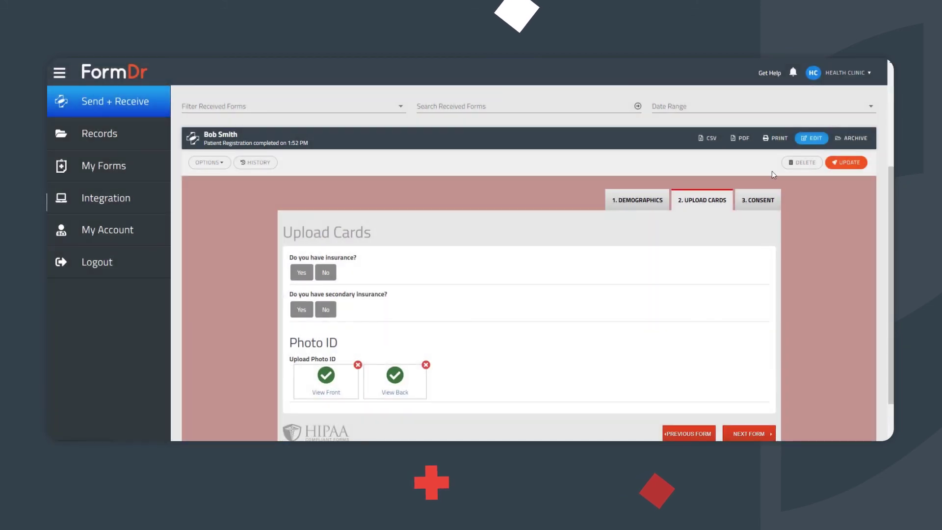
pyautogui.click(612, 140)
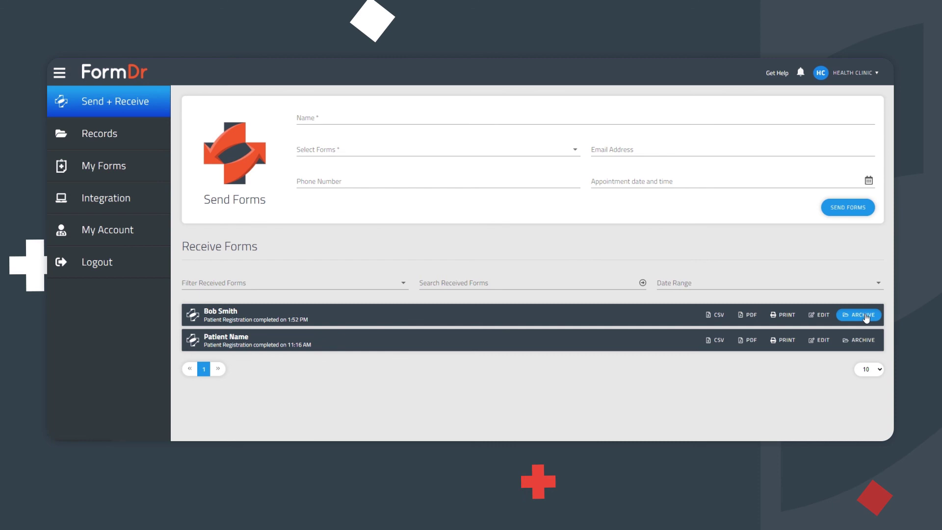
# - Archive the completed submission into the patient's record, then go to the Records list
pyautogui.click(861, 314)
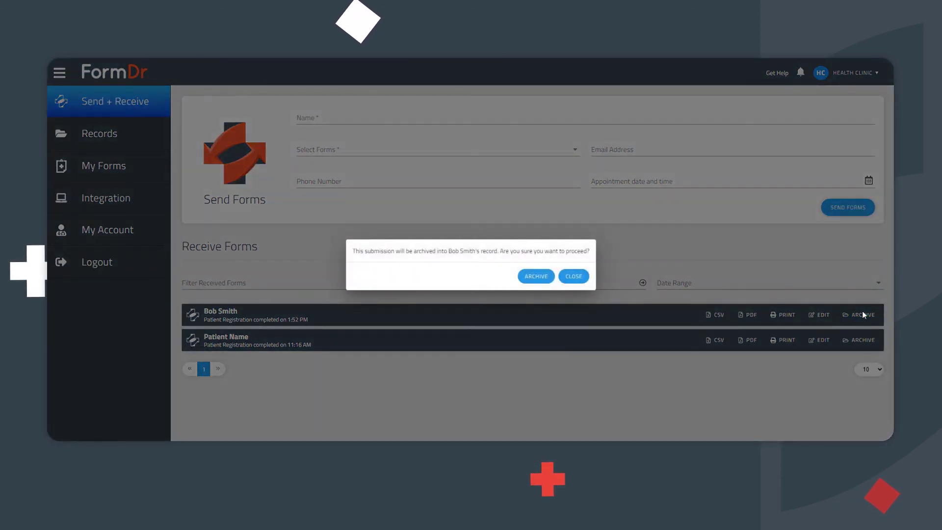
pyautogui.click(535, 276)
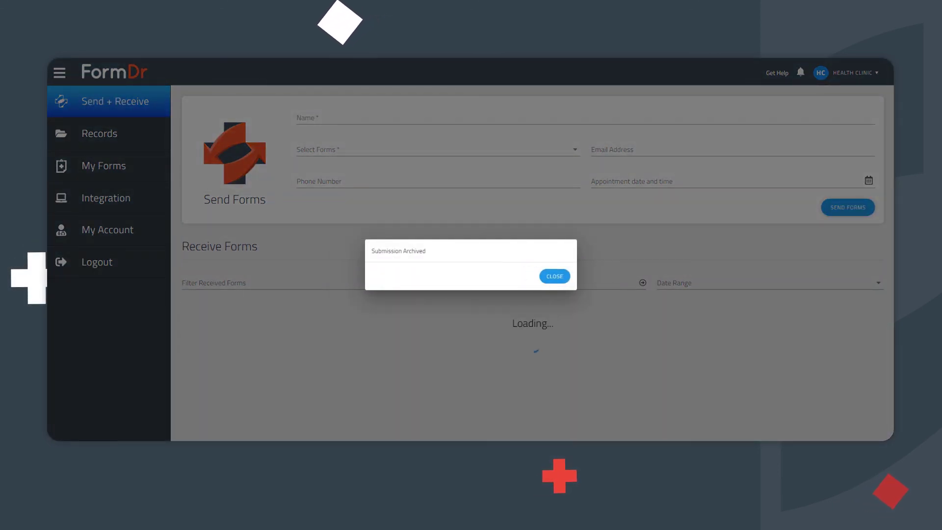
pyautogui.click(563, 275)
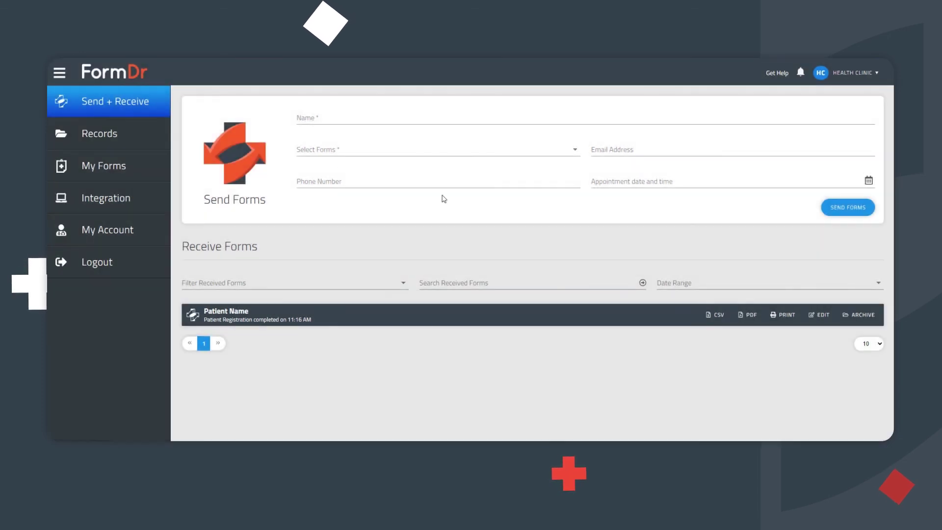
pyautogui.click(116, 136)
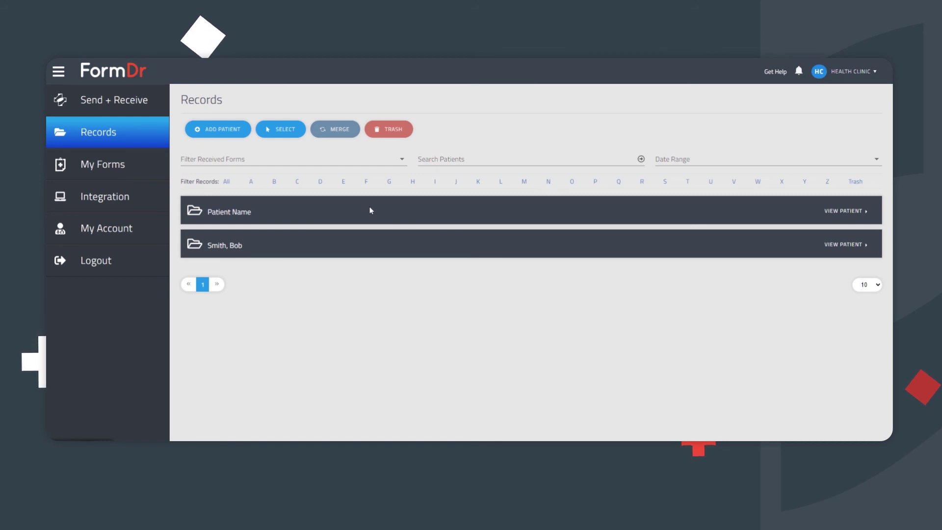
# - Delete the new patient's record to the trash and filter Records to show Trash
pyautogui.click(283, 122)
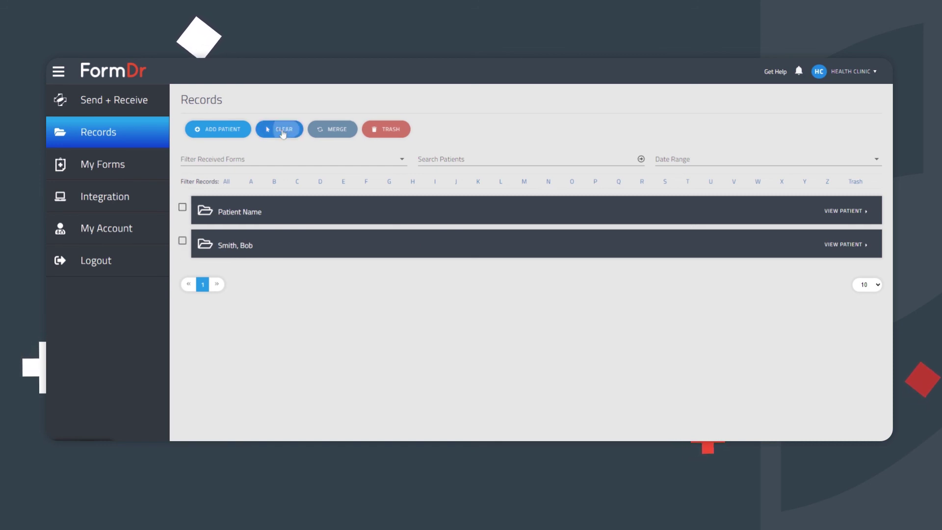
pyautogui.click(182, 241)
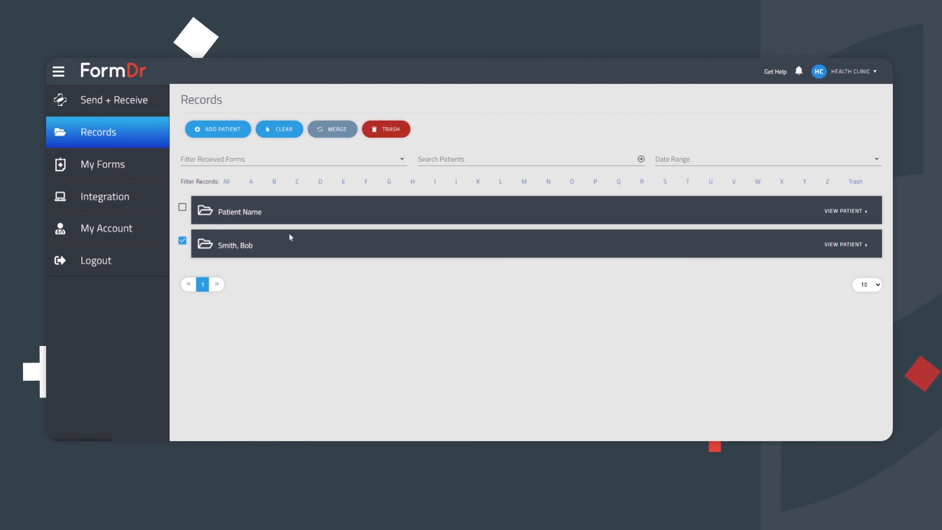
pyautogui.click(395, 130)
pyautogui.click(546, 283)
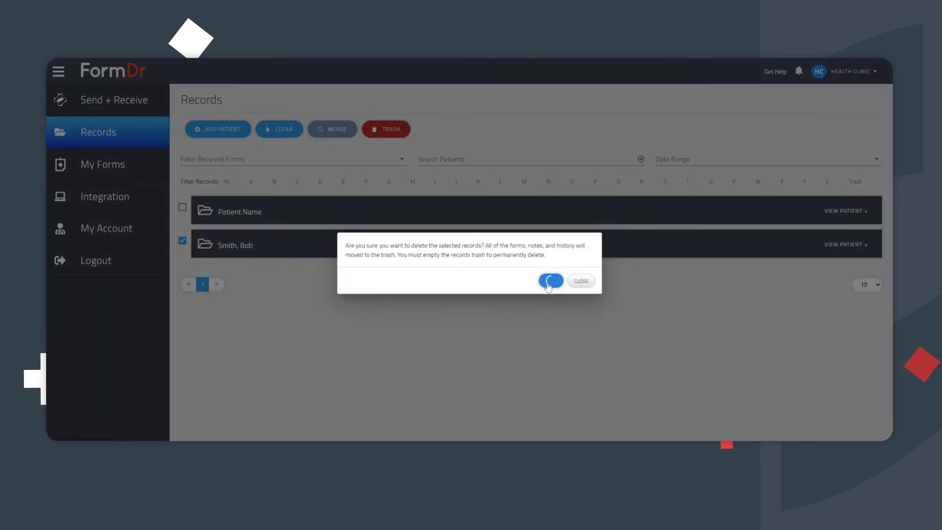
pyautogui.click(567, 276)
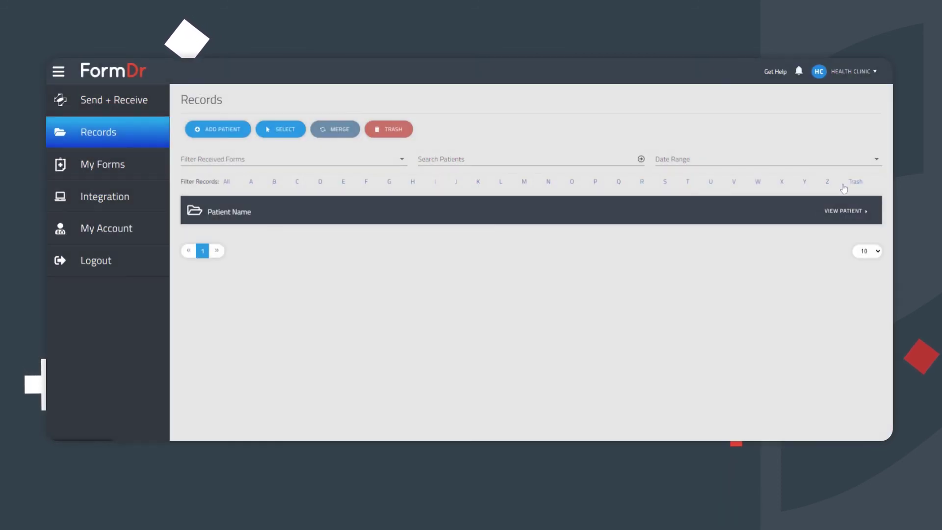
pyautogui.click(856, 183)
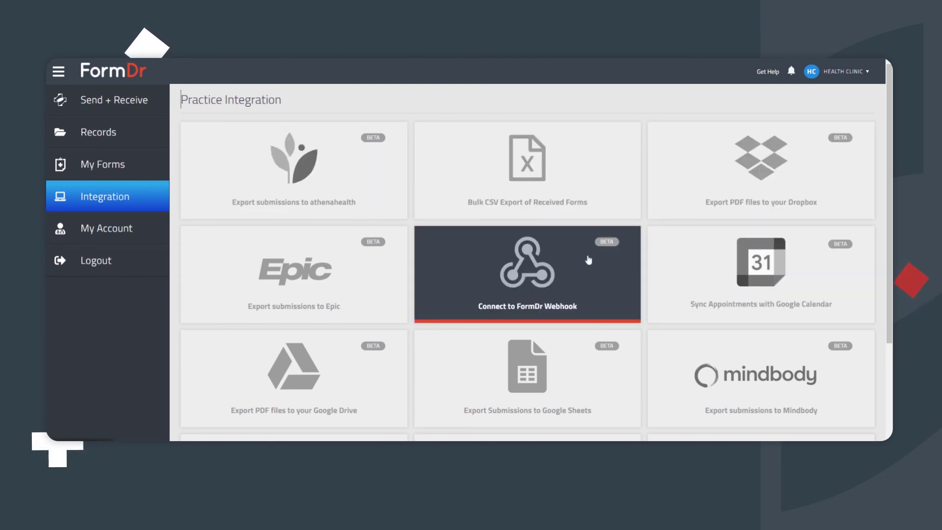
# - Scroll through the integration cards, including athenahealth, Epic, Dropbox, Google Drive, Sheets and Bulk CSV
pyautogui.scroll(-2, 357, 261)
pyautogui.scroll(-1, 357, 261)
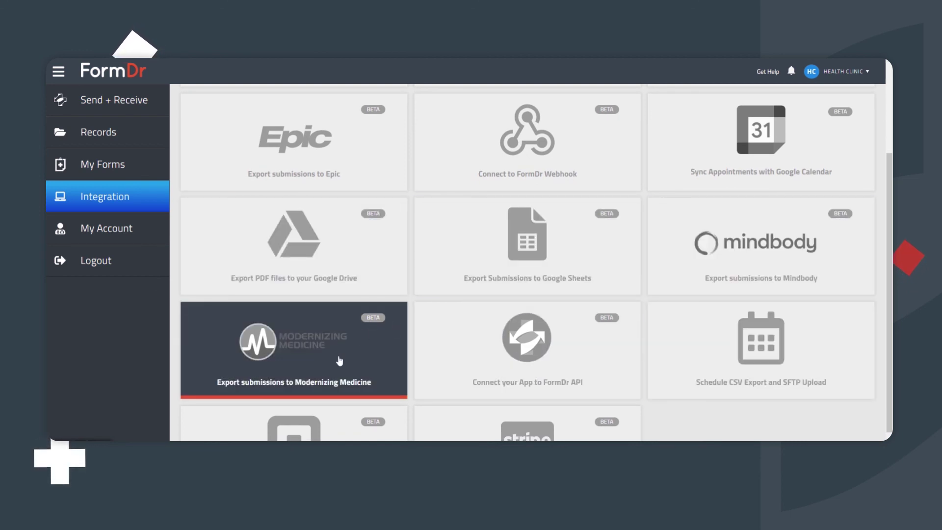
pyautogui.scroll(-1, 471, 426)
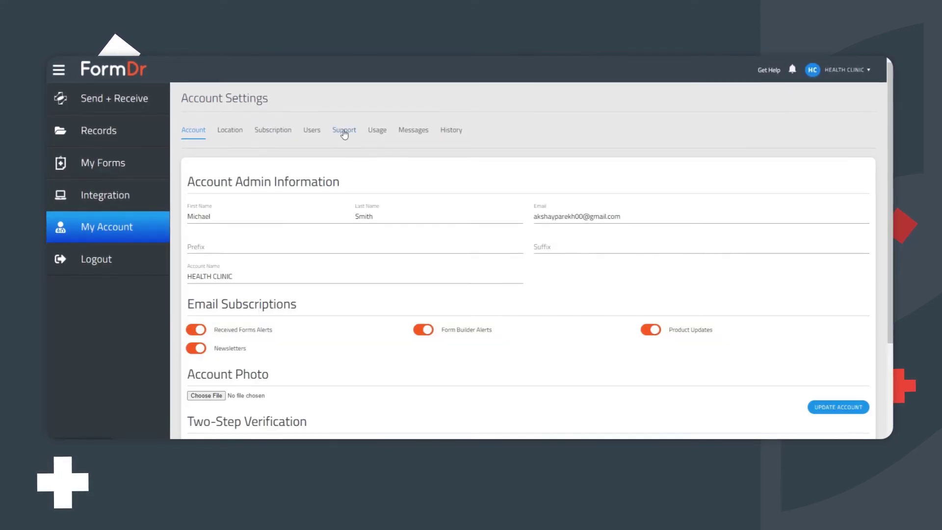
# - Open the Support tab in account settings and launch the searchable help guide
pyautogui.click(344, 129)
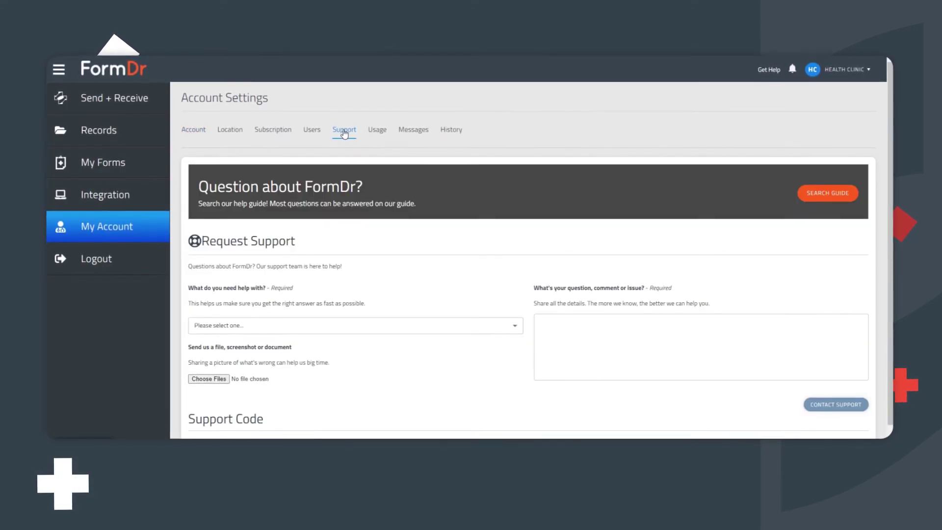
pyautogui.click(821, 196)
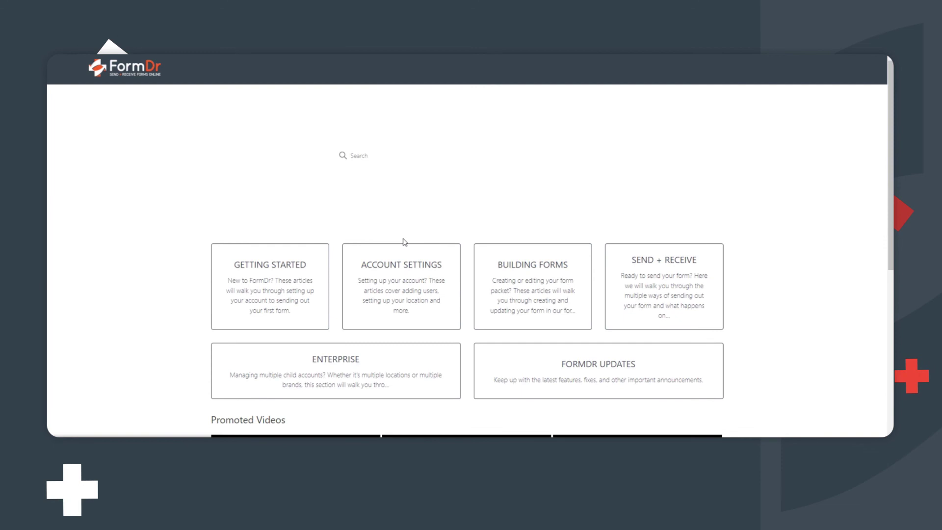